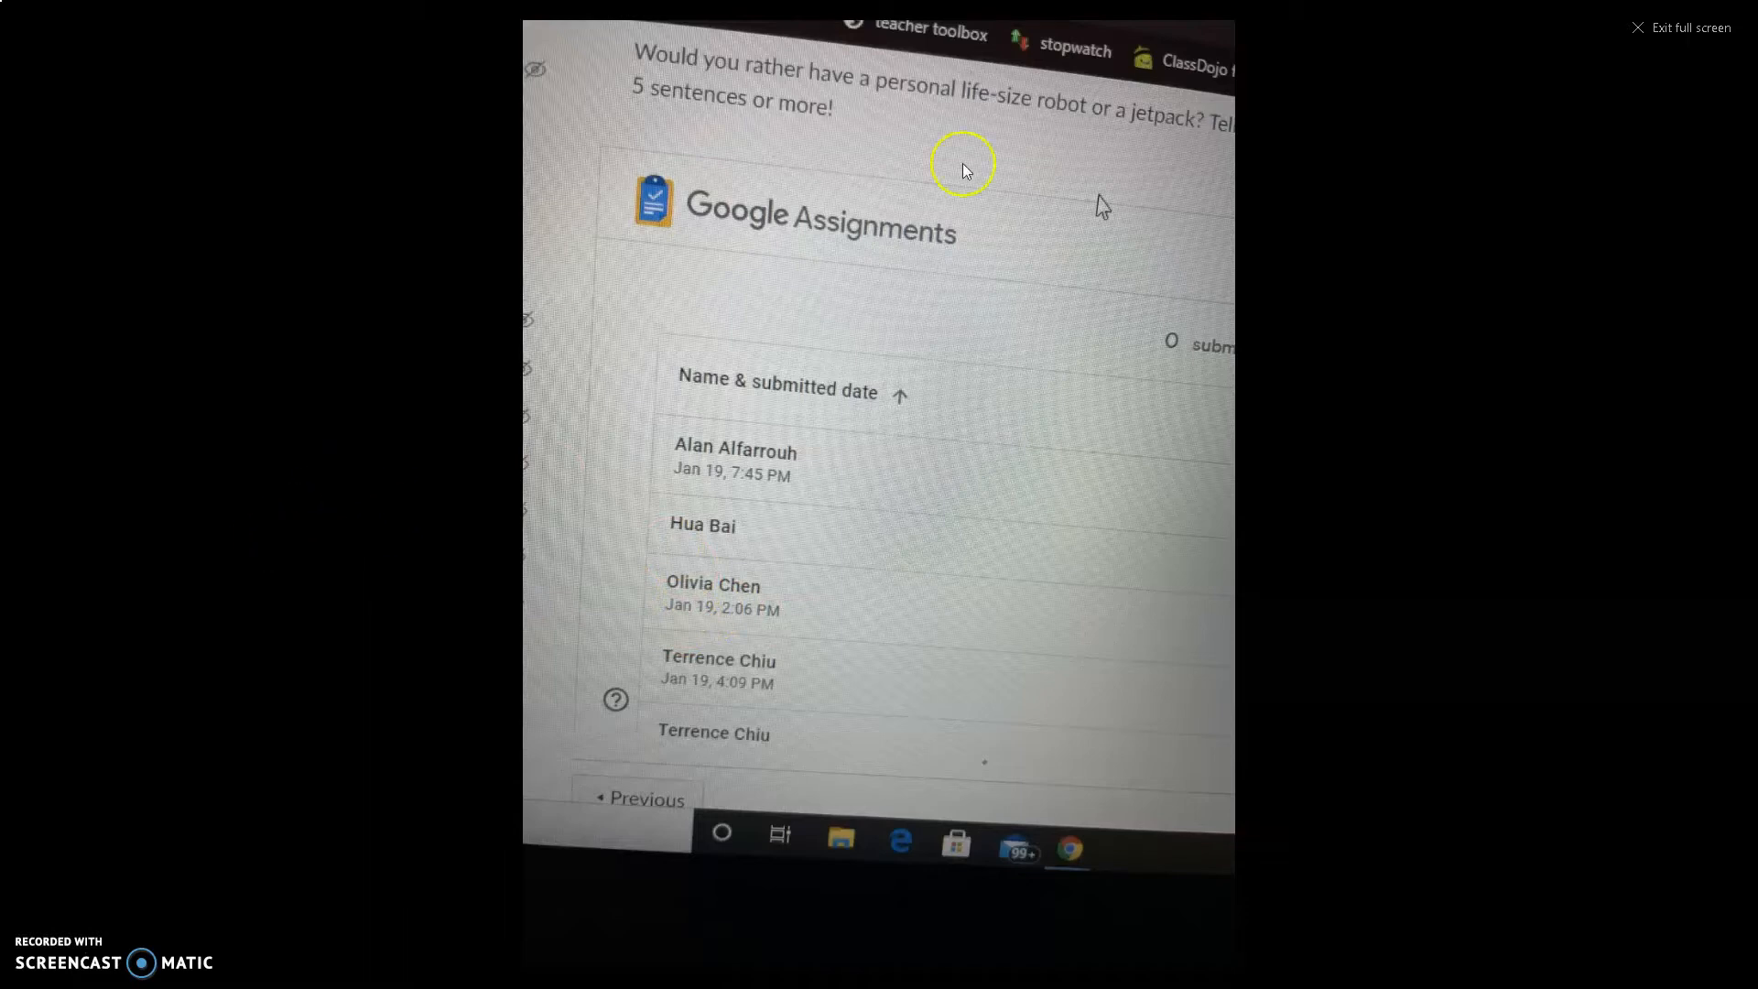
Exit the full-screen screenshot view in Outlook and switch to the Canvas dashboard tab
left_click(1676, 30)
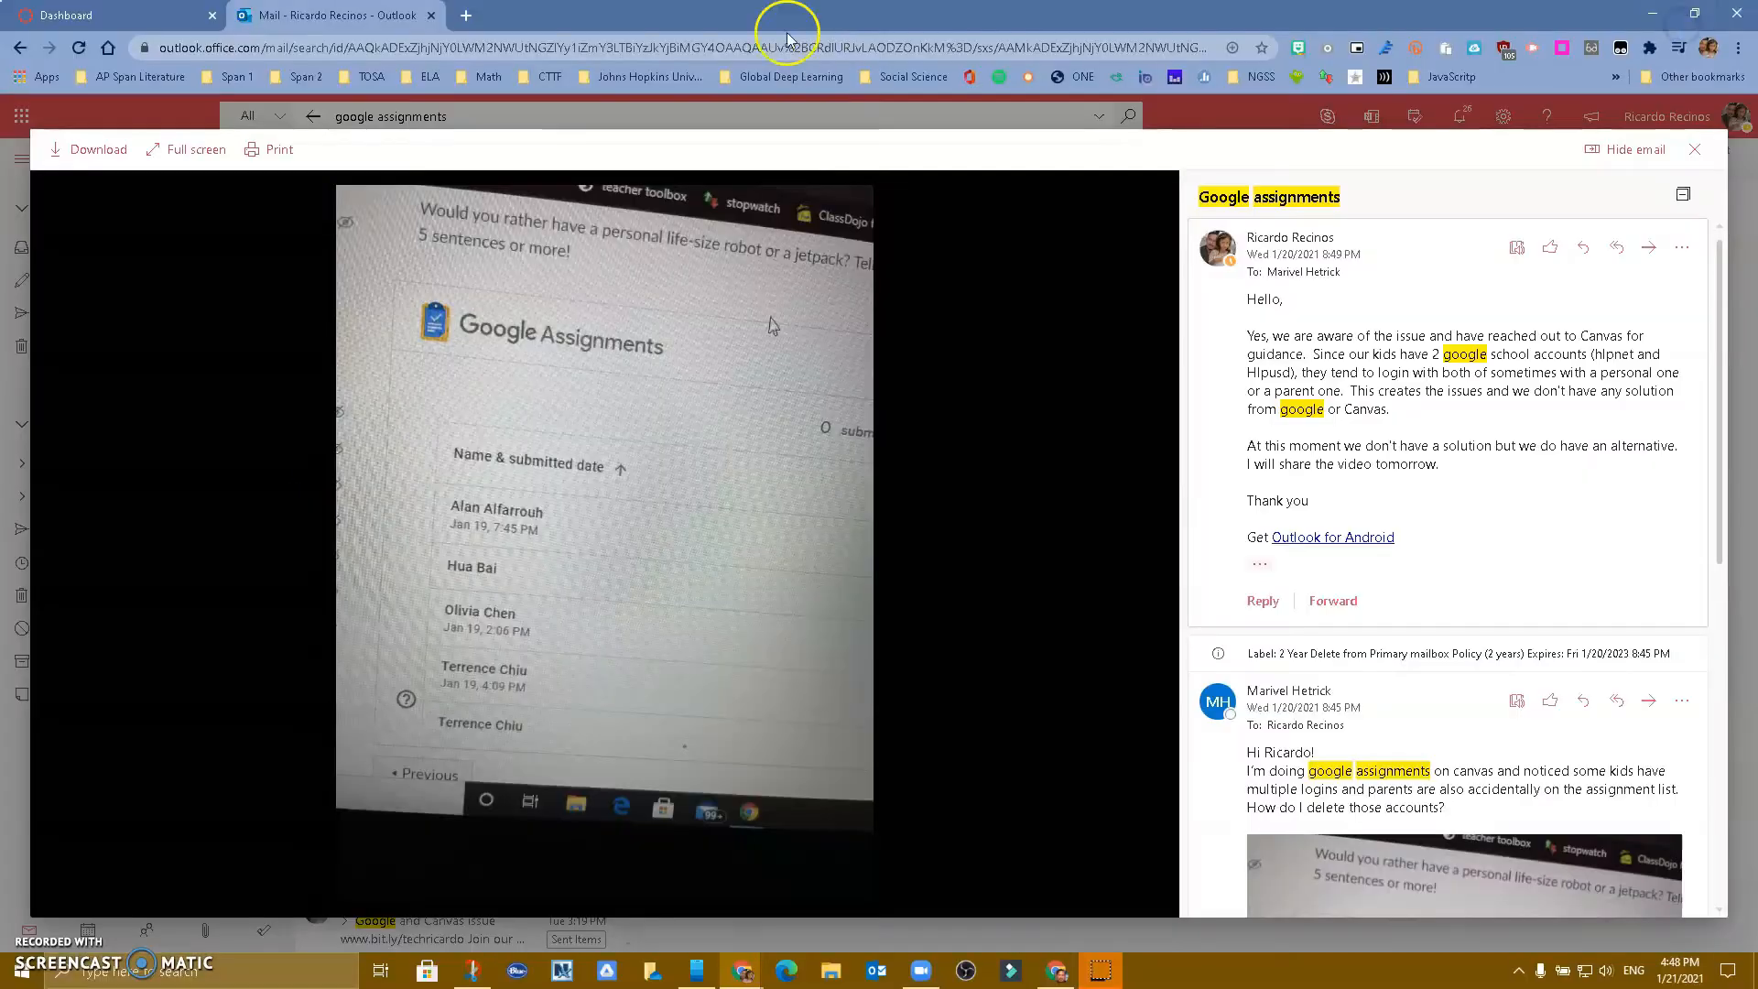
left_click(124, 20)
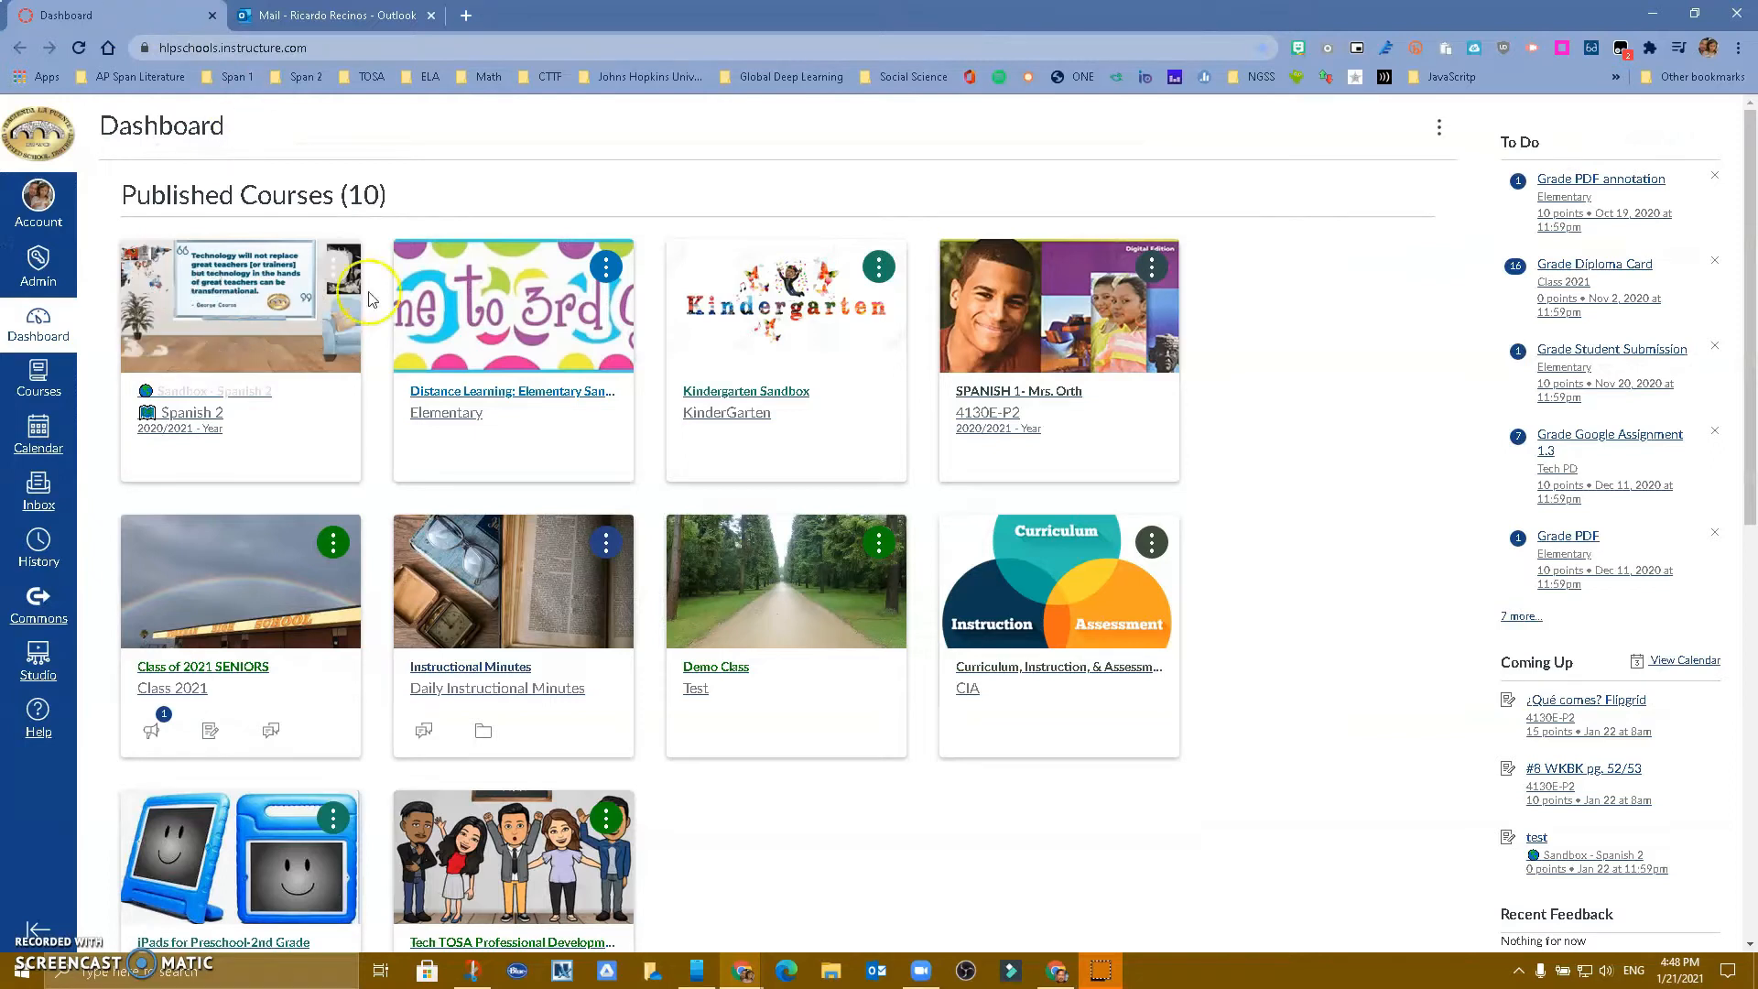
Open the Distance Learning: Elementary Sandbox course's Assignments list and start a new assignment
left_click(504, 391)
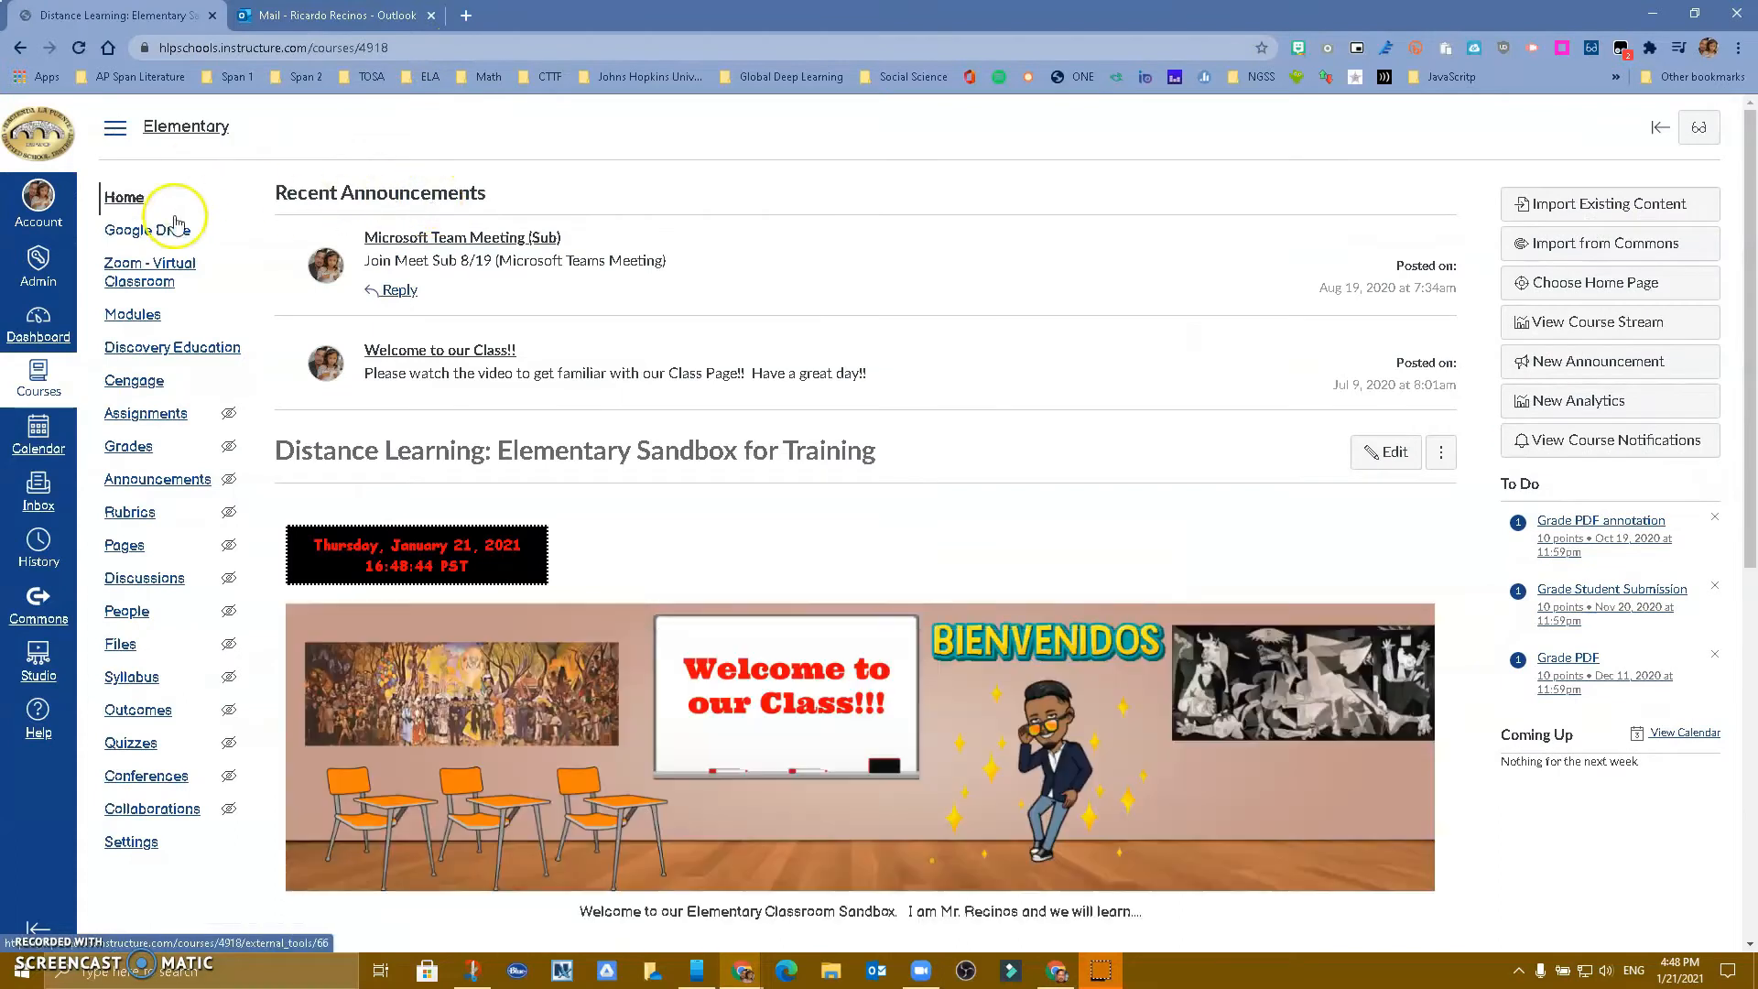
left_click(157, 426)
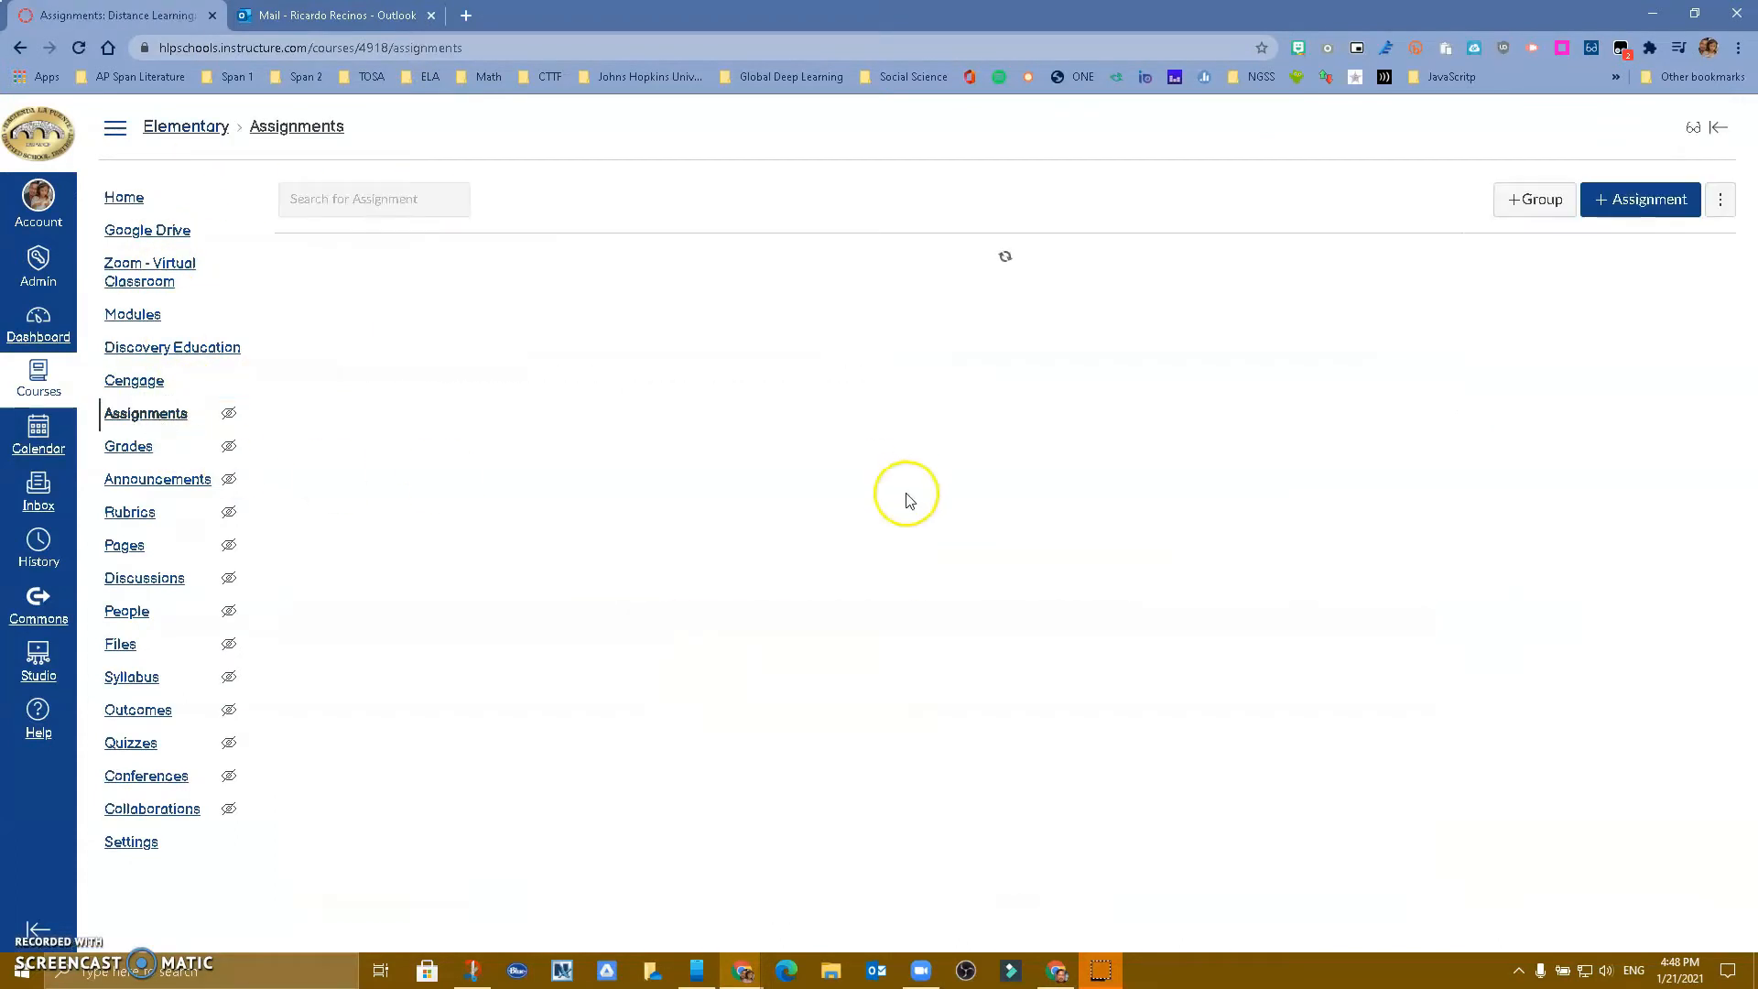
left_click(1618, 202)
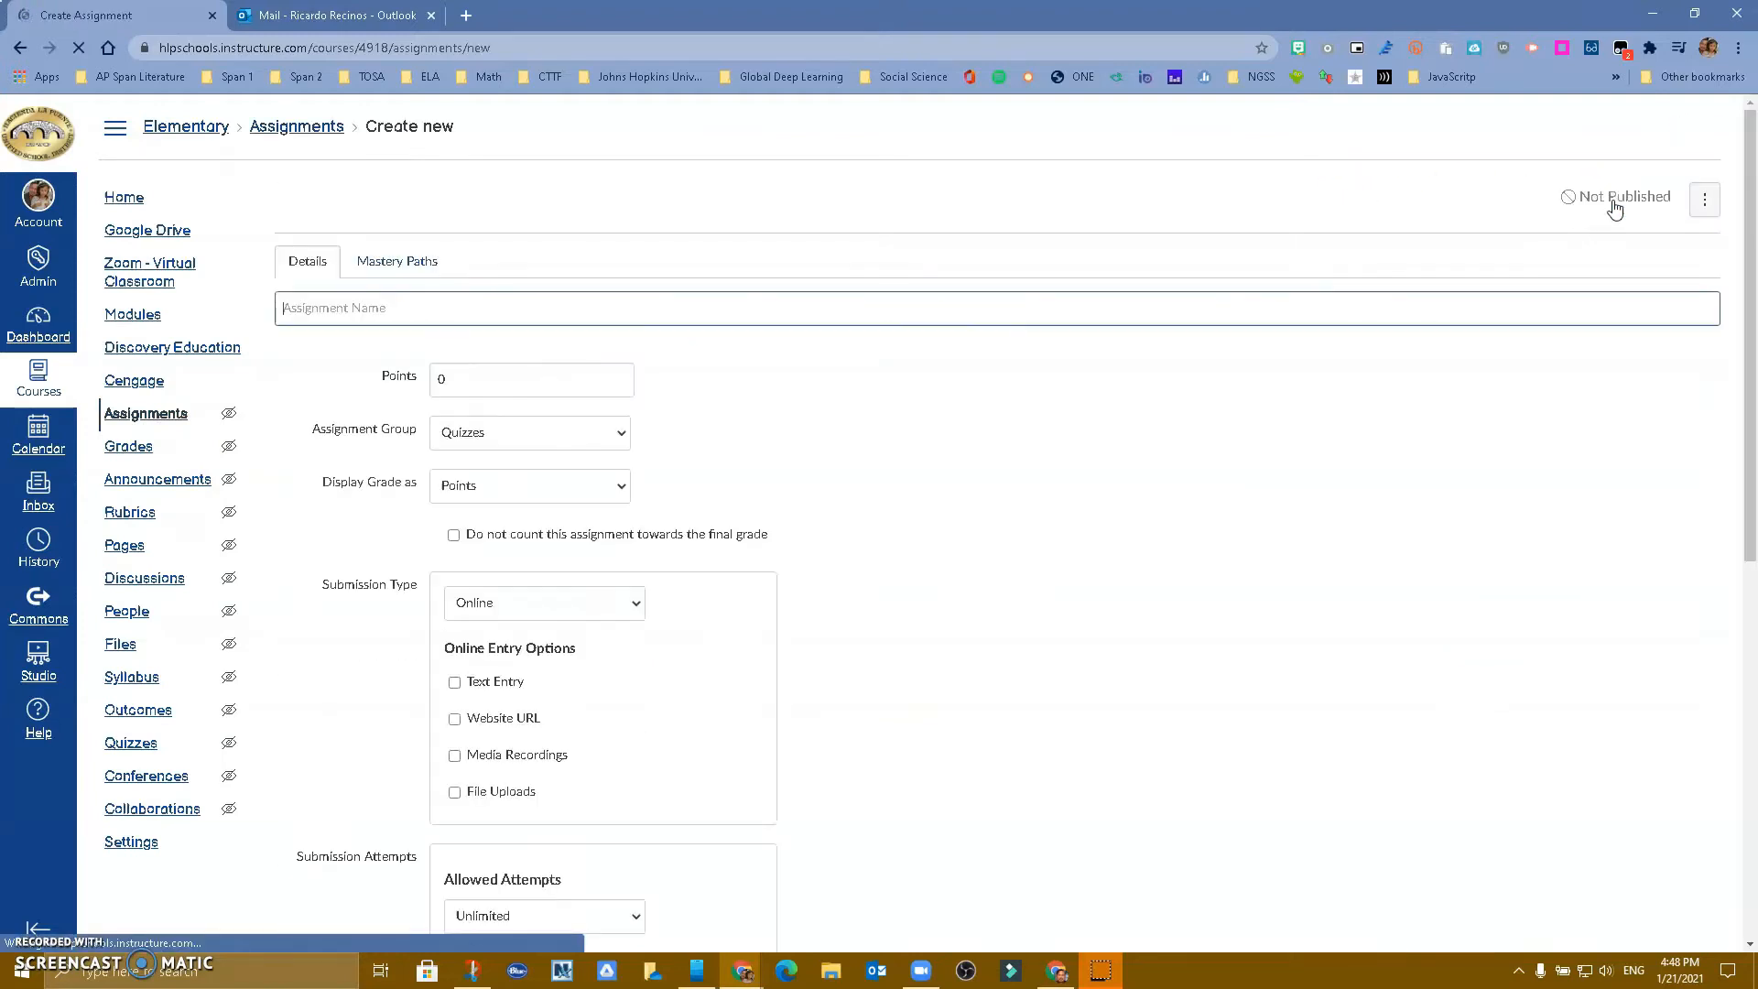
Enter 'Test - Alternaive to Google Assignments' as the new assignment's name
left_click(474, 308)
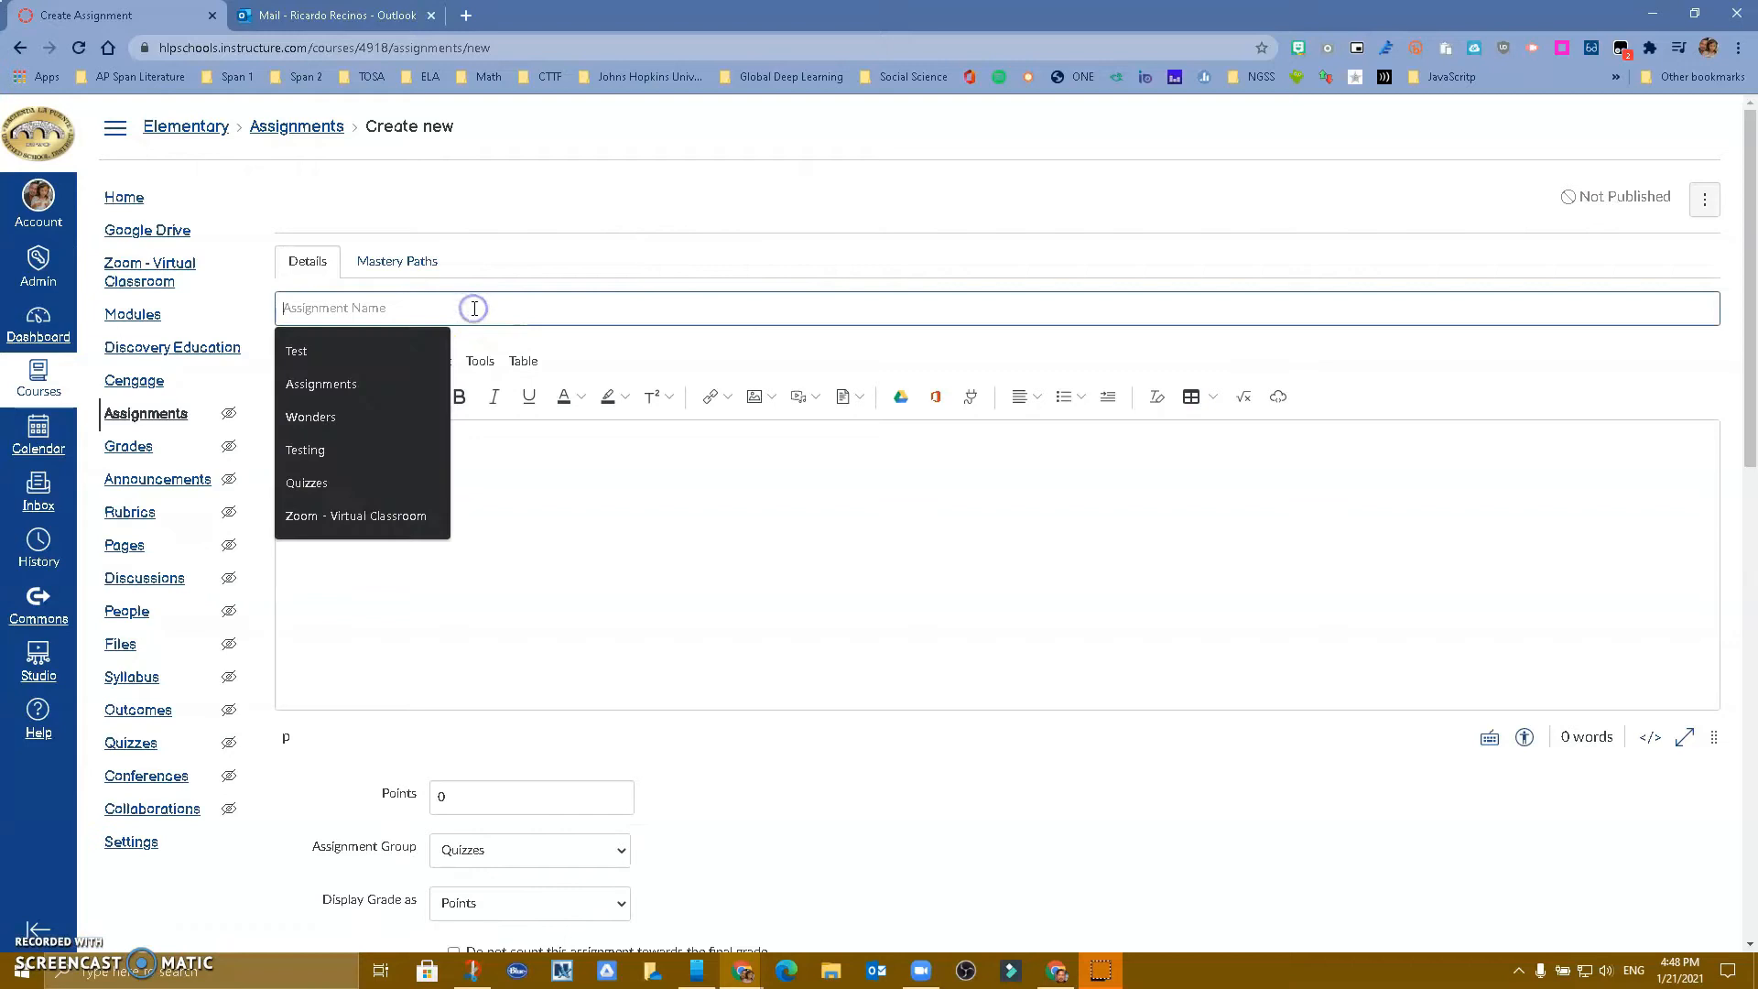
type("Test ")
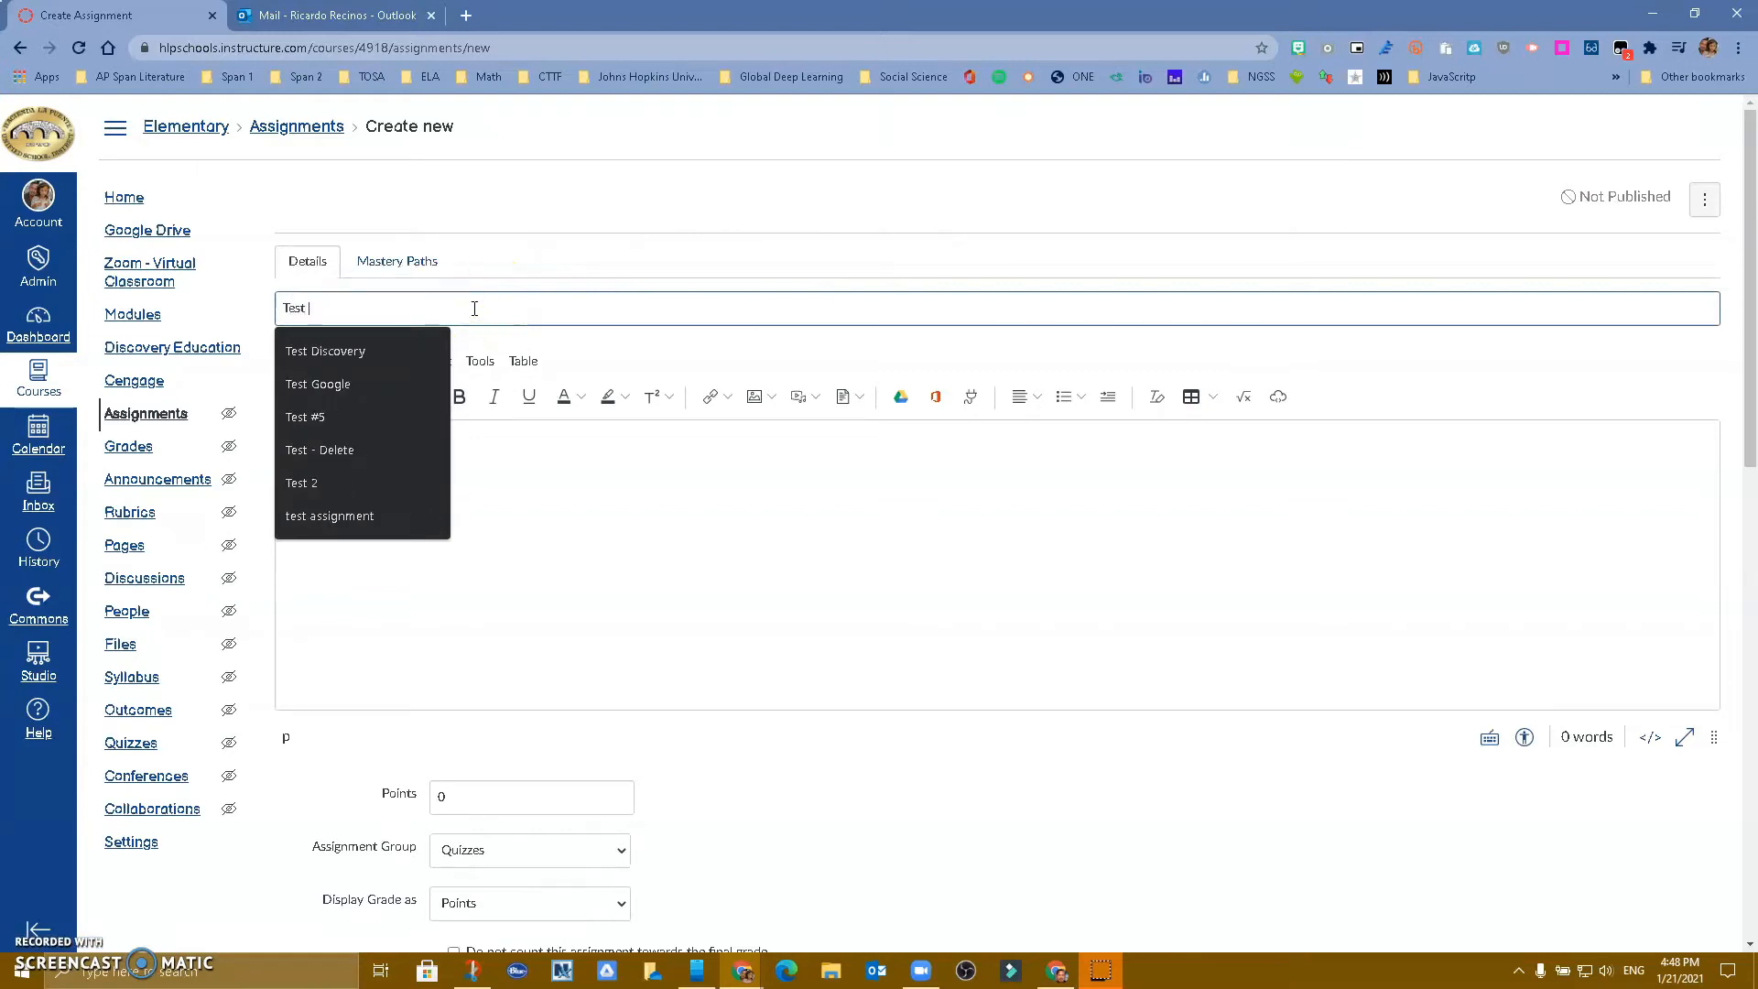
type("- Alter")
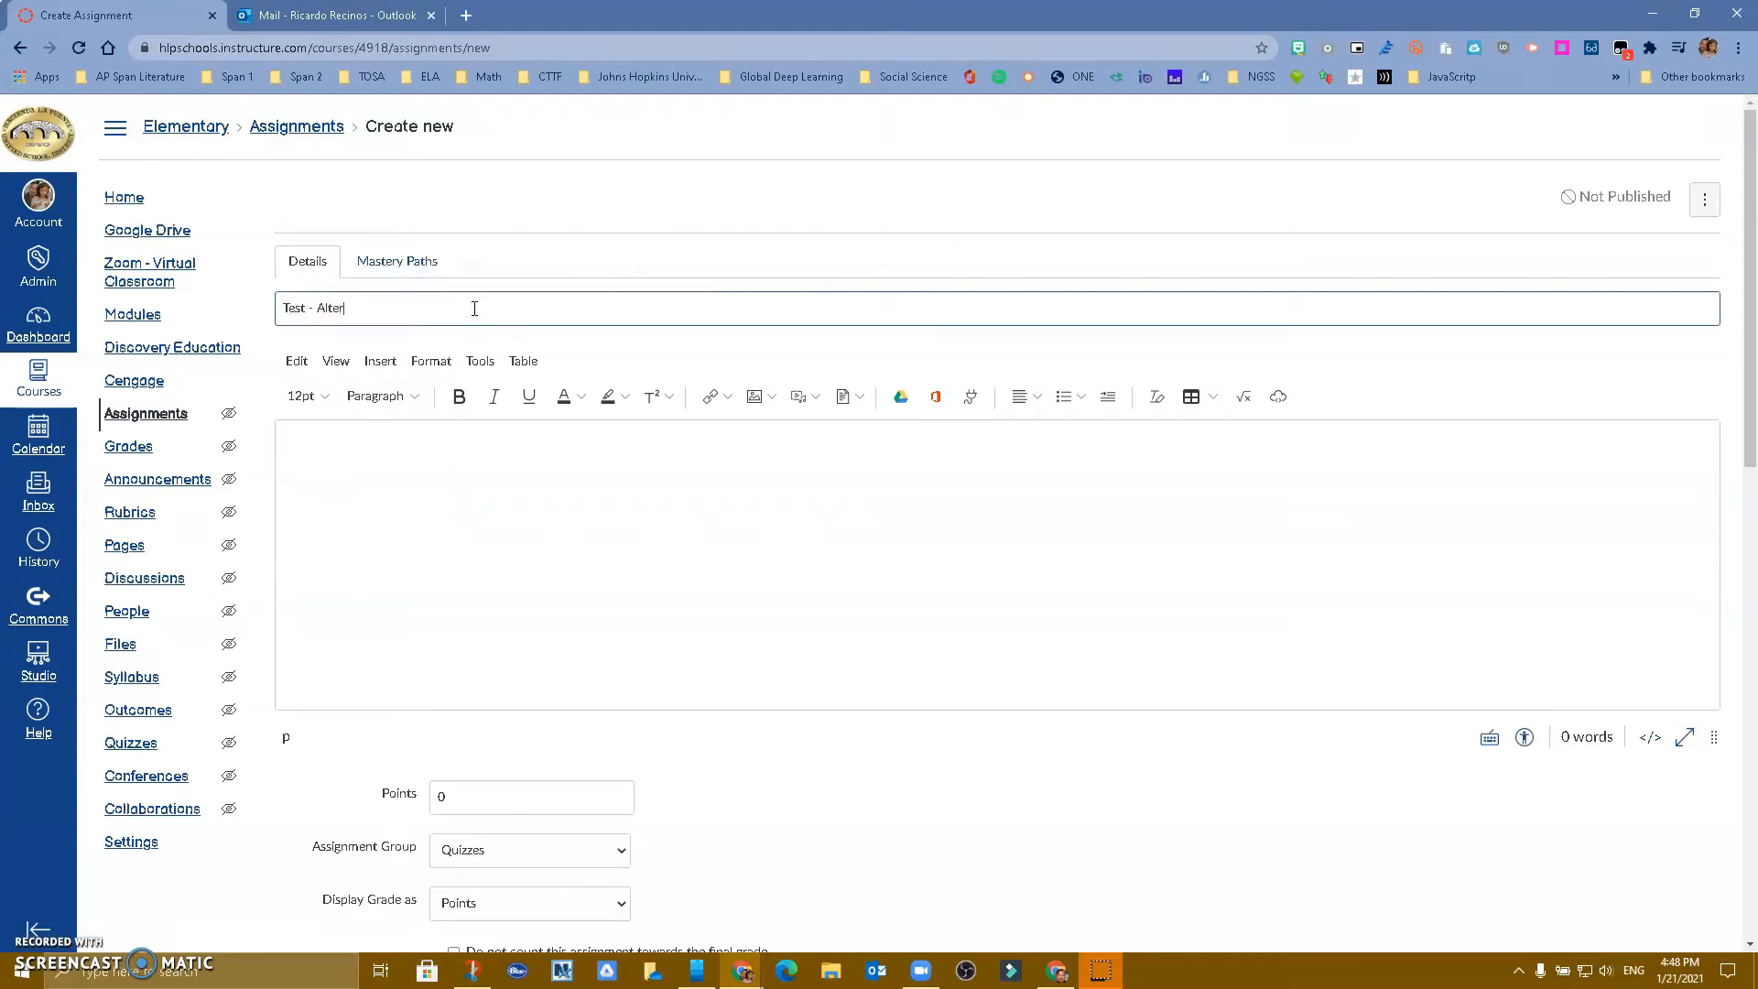
type("naive to Google Assign")
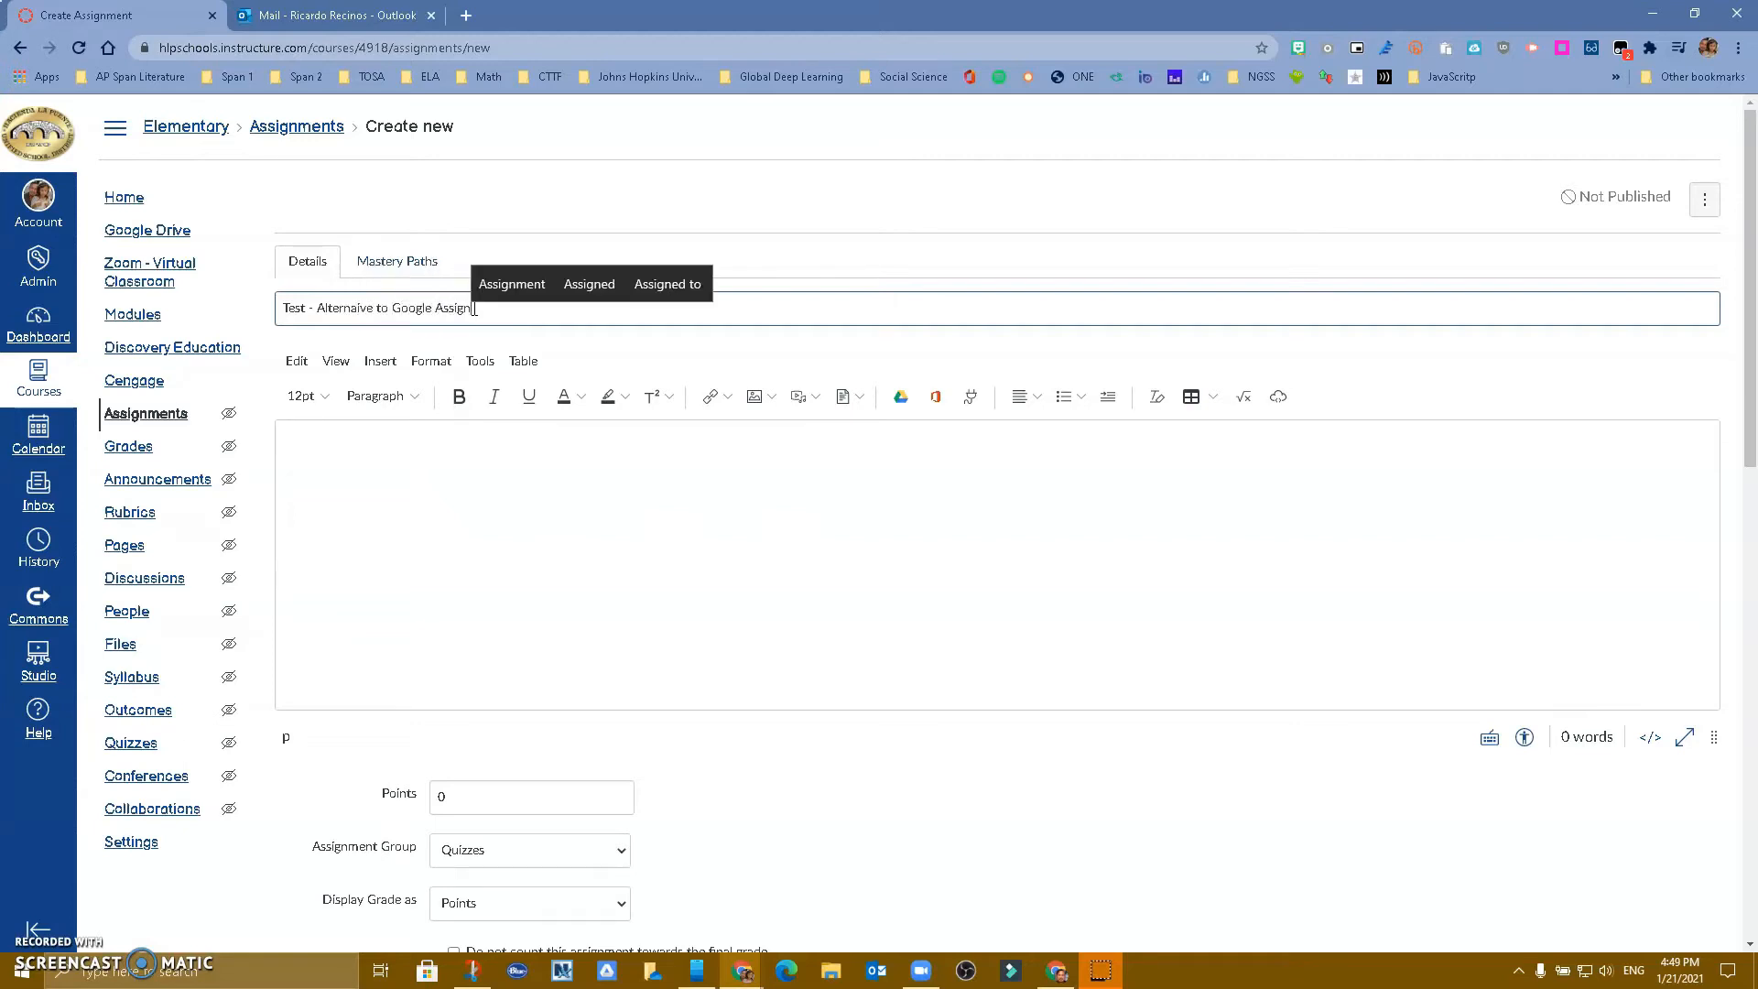
type("ments")
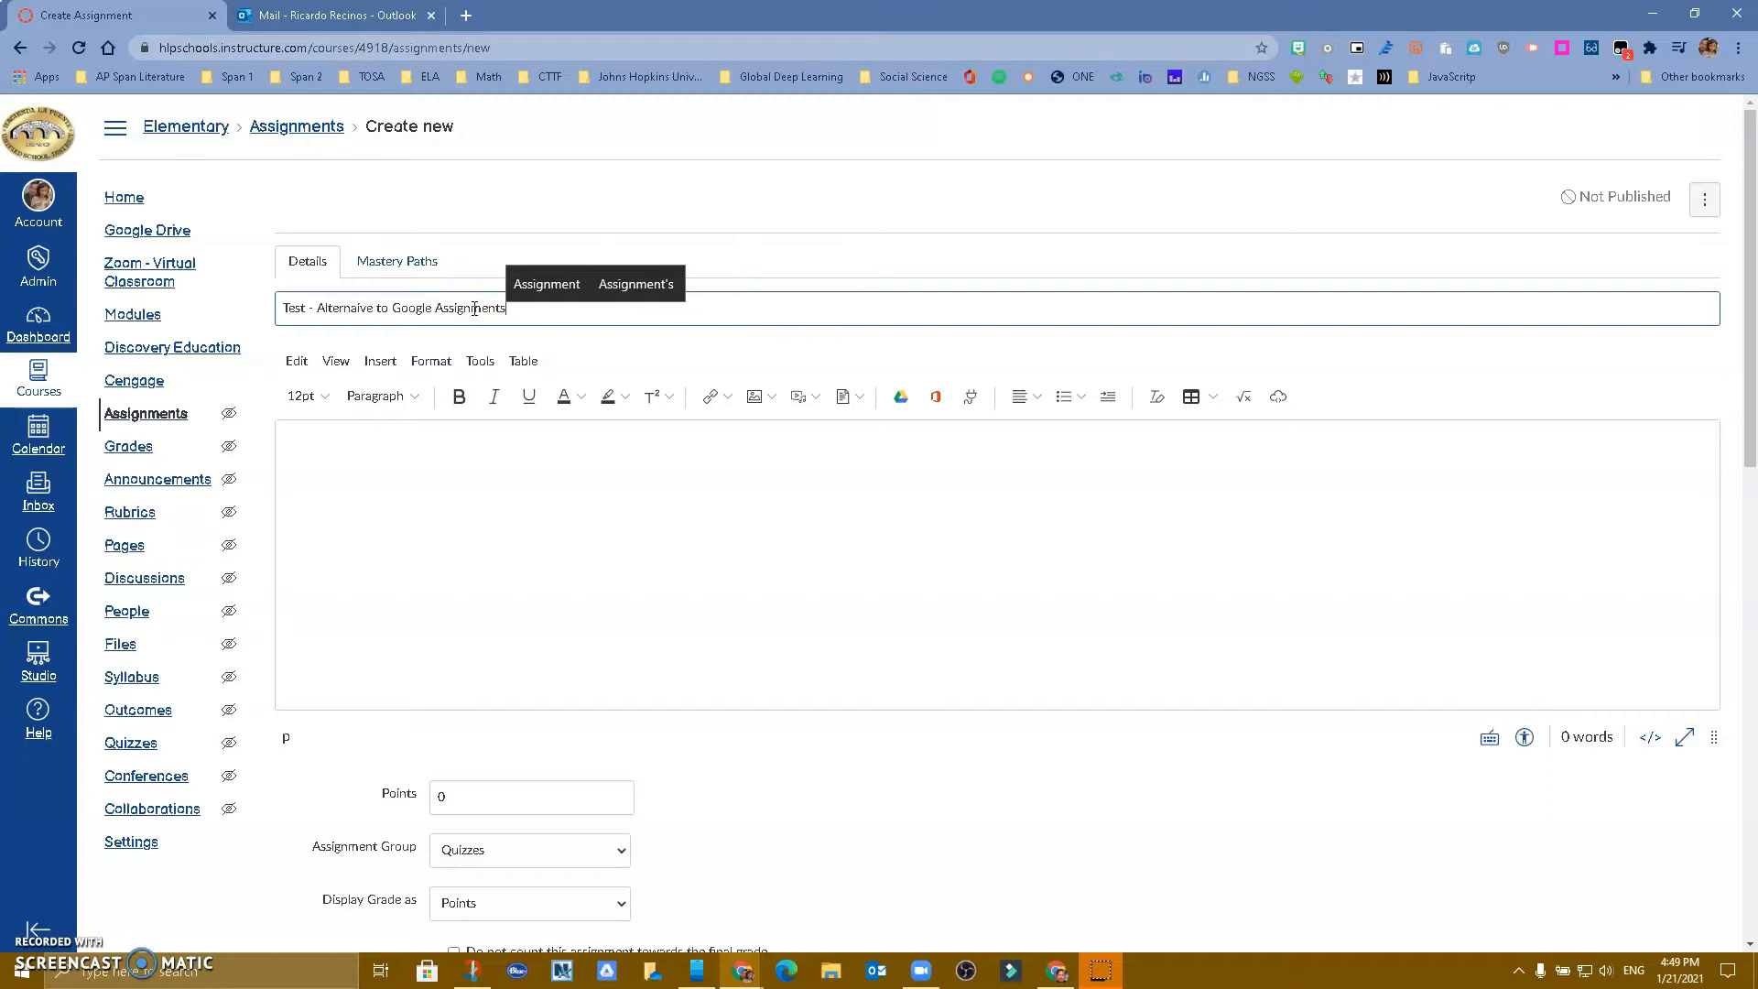
scroll(490, 501, "down", 4)
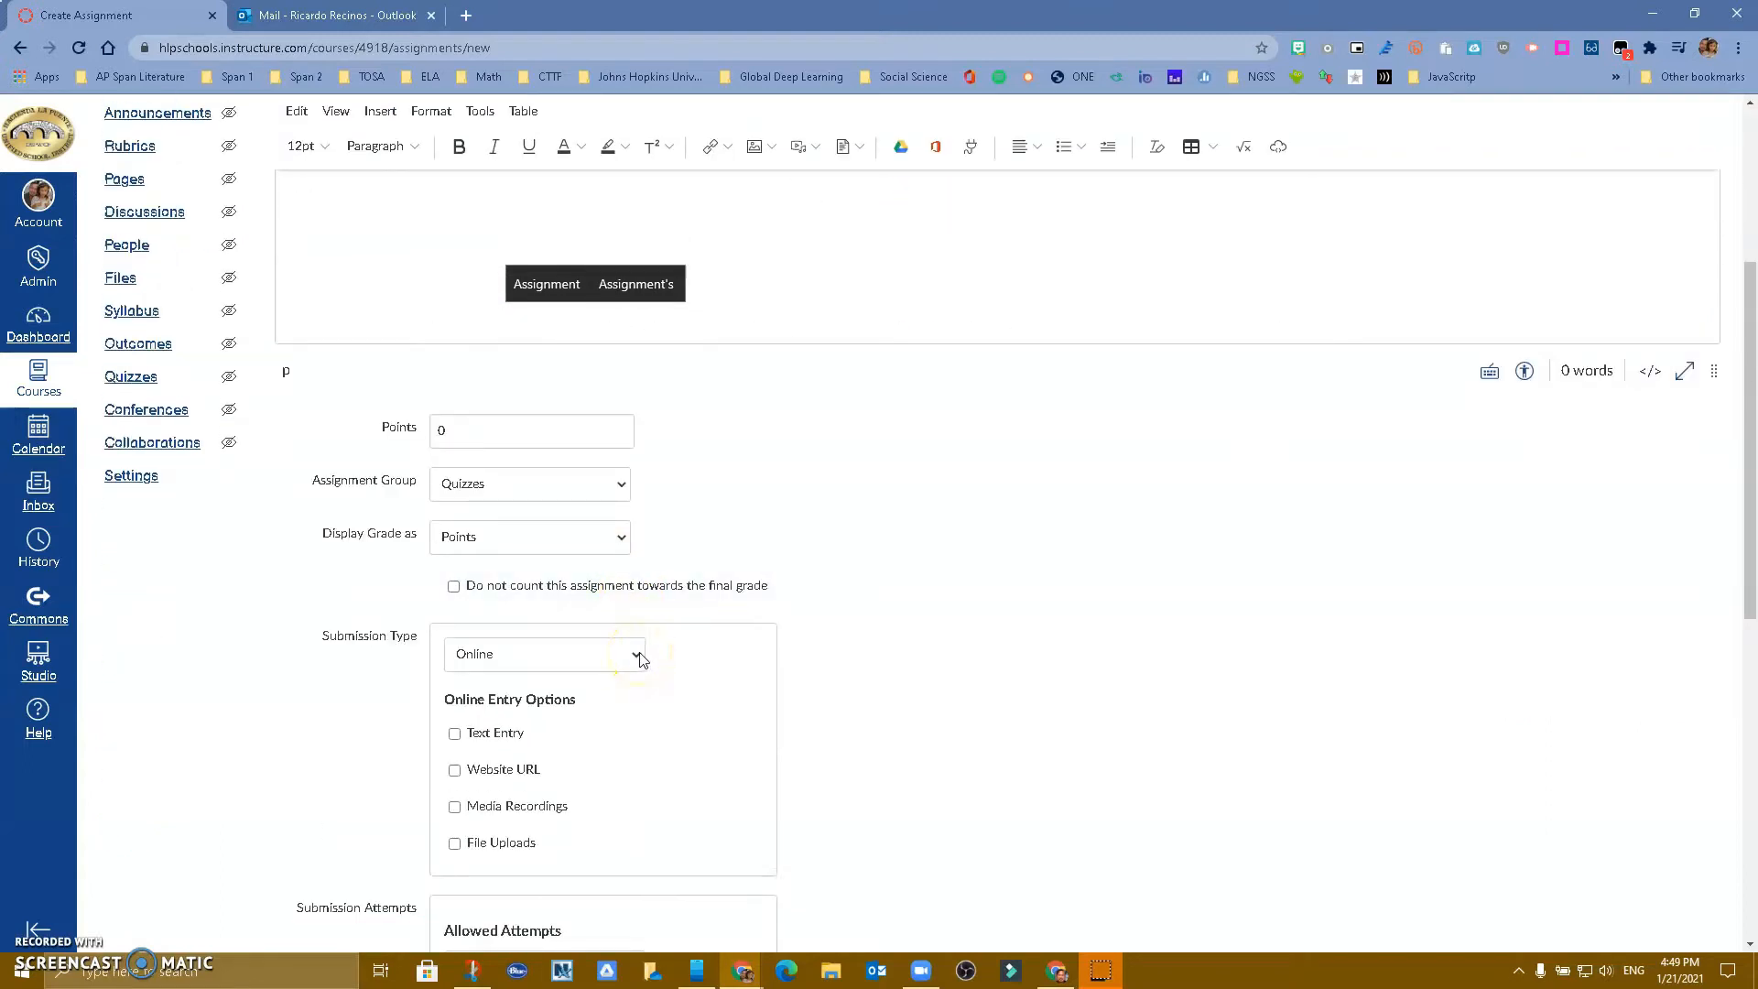
Try the External Tool submission type, cancel the tool chooser, and revert to Online
left_click(641, 660)
left_click(586, 723)
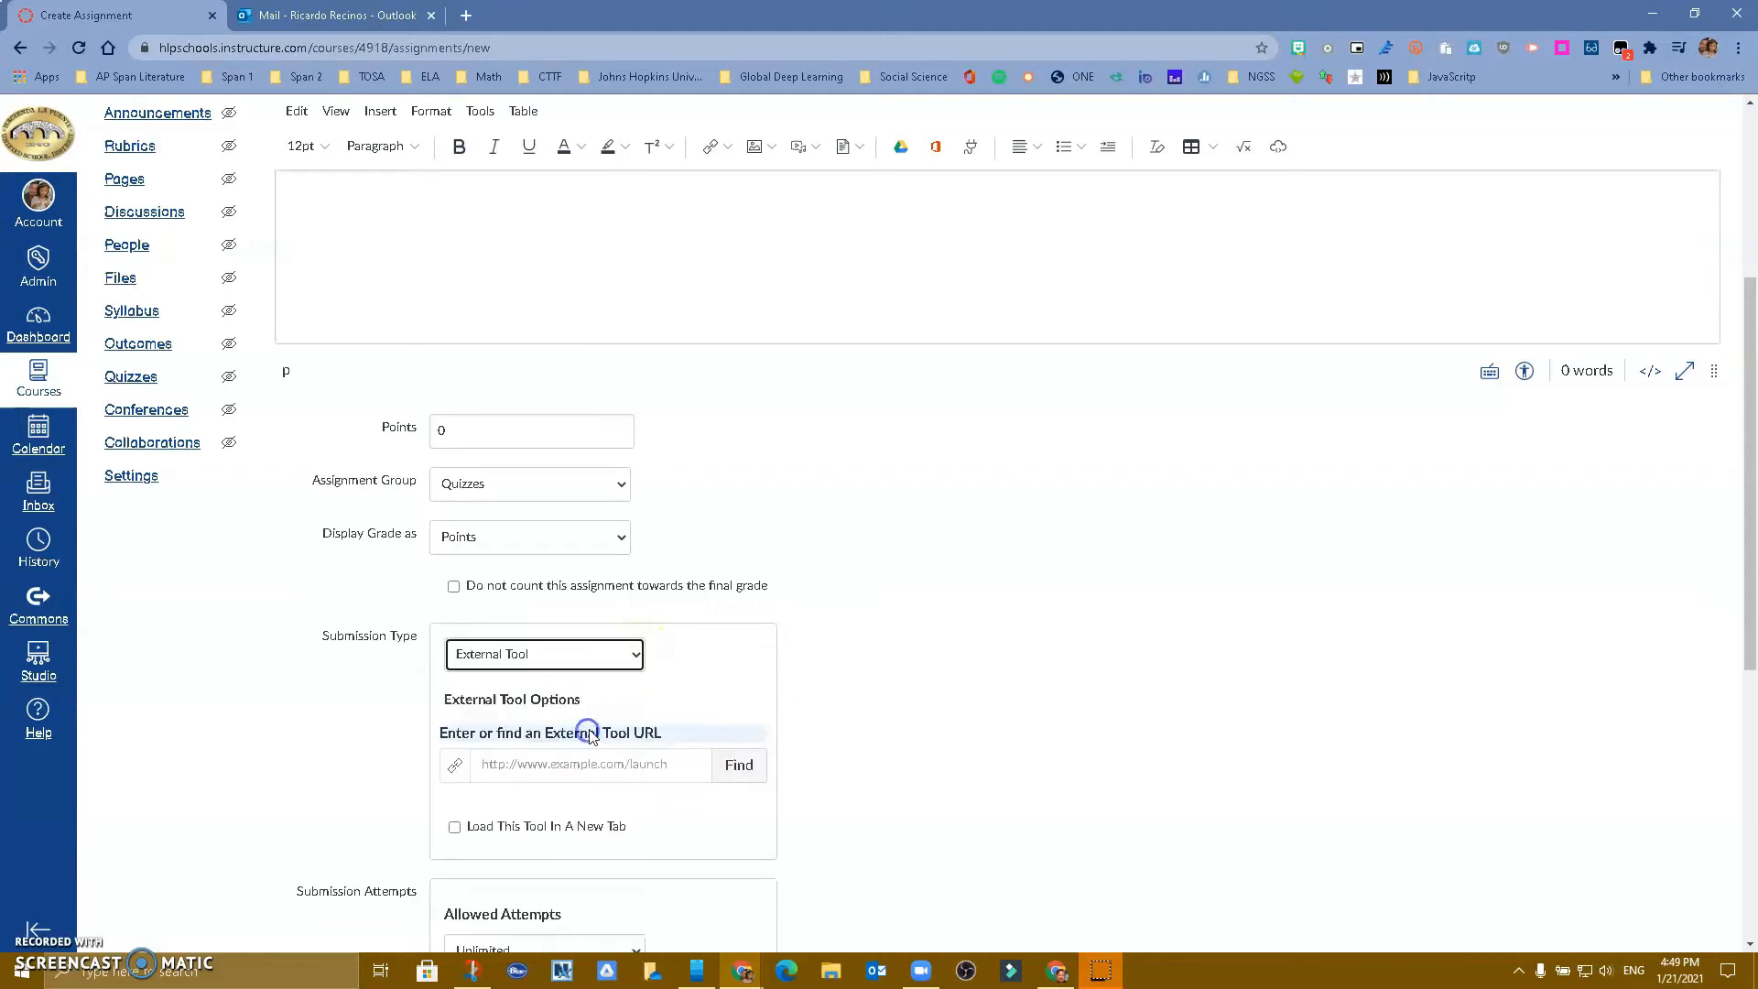
left_click(737, 766)
scroll(861, 577, "down", 4)
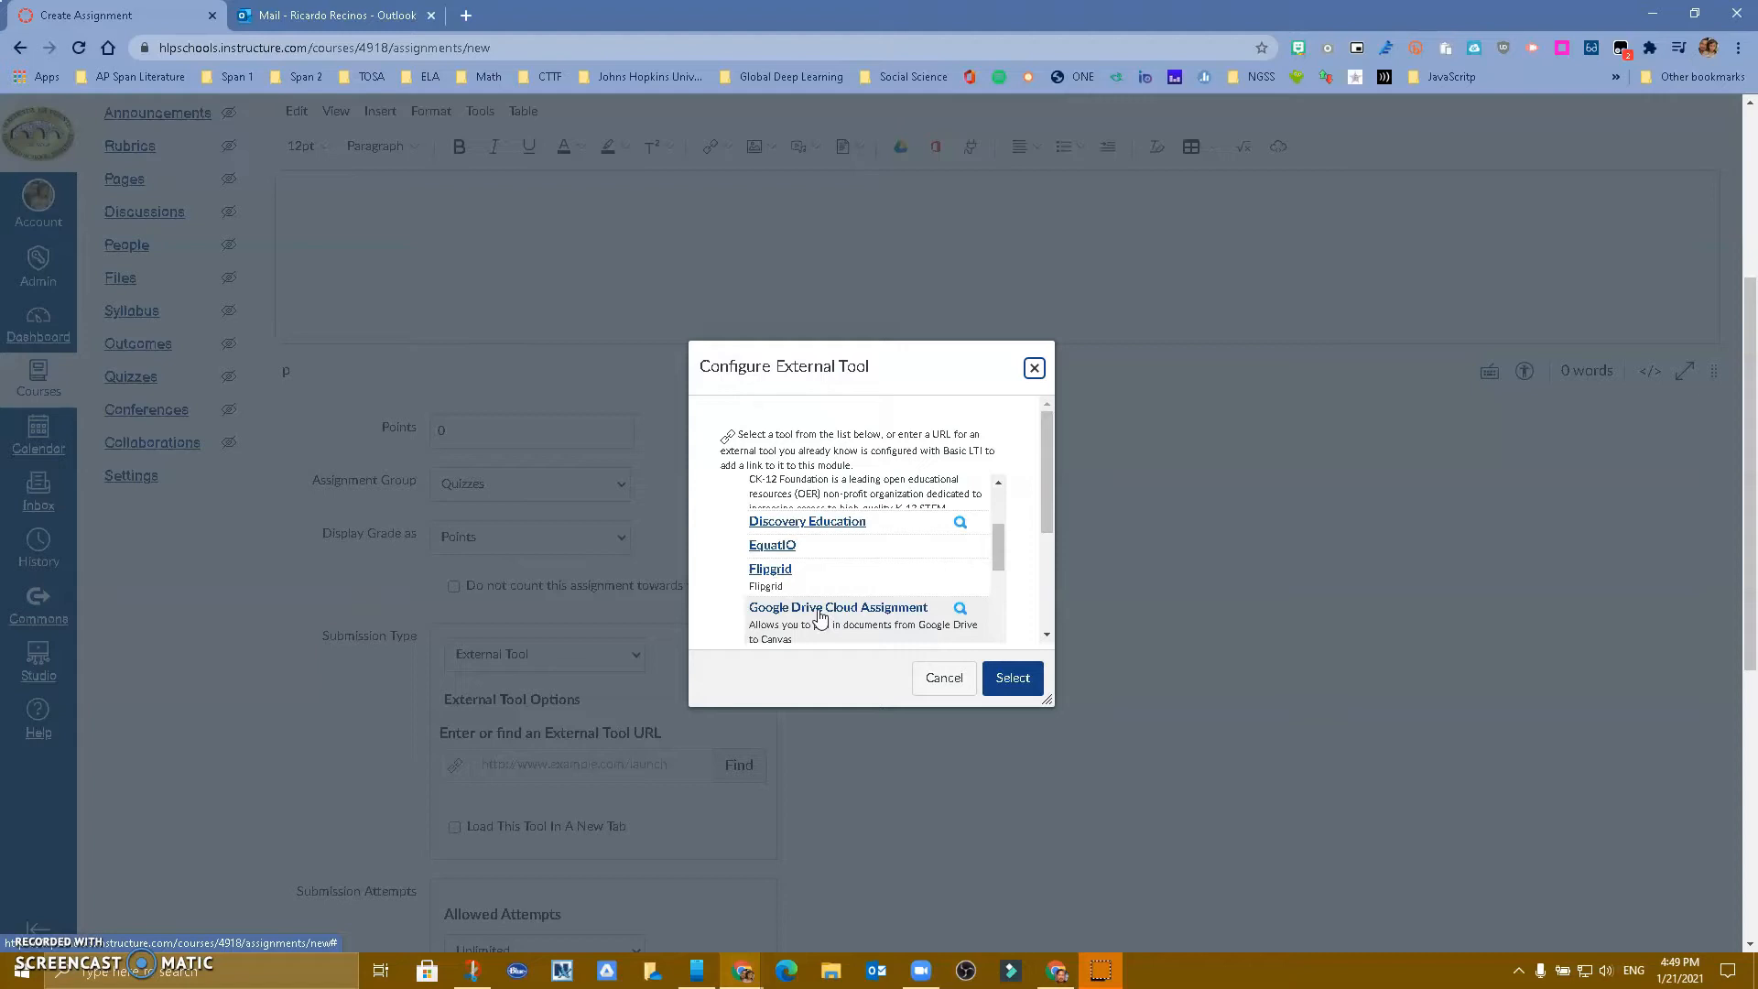
left_click_drag(998, 557, 998, 579)
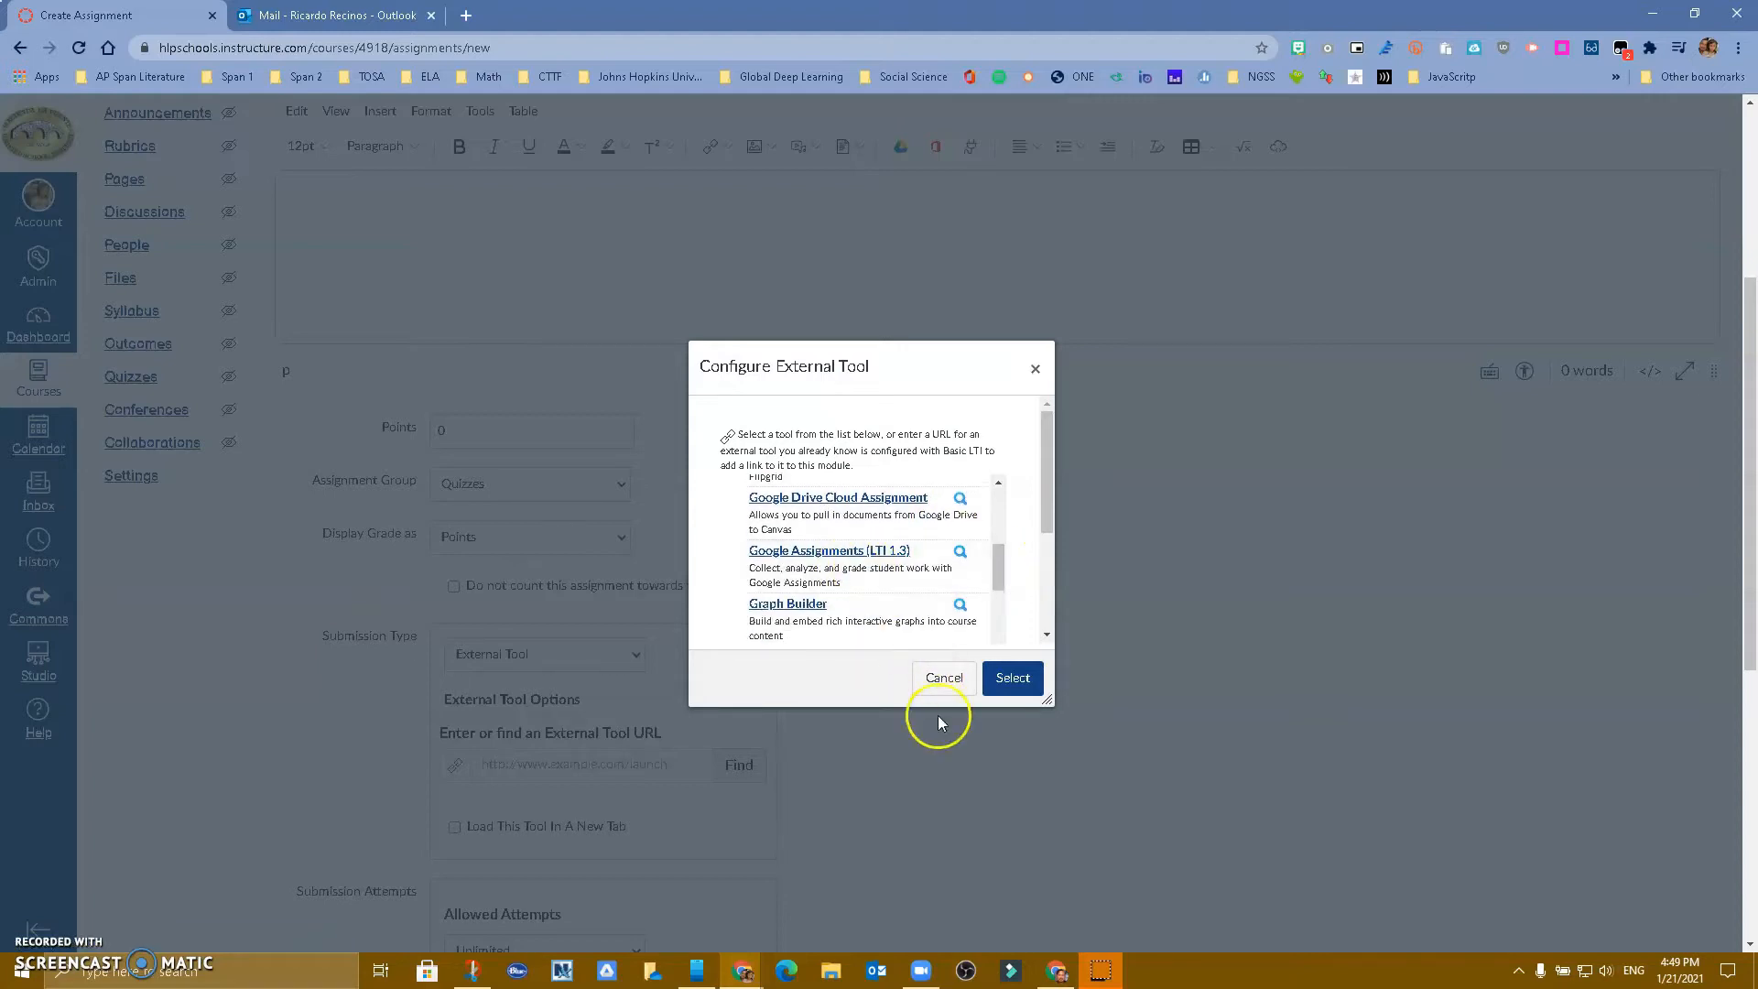
left_click(943, 679)
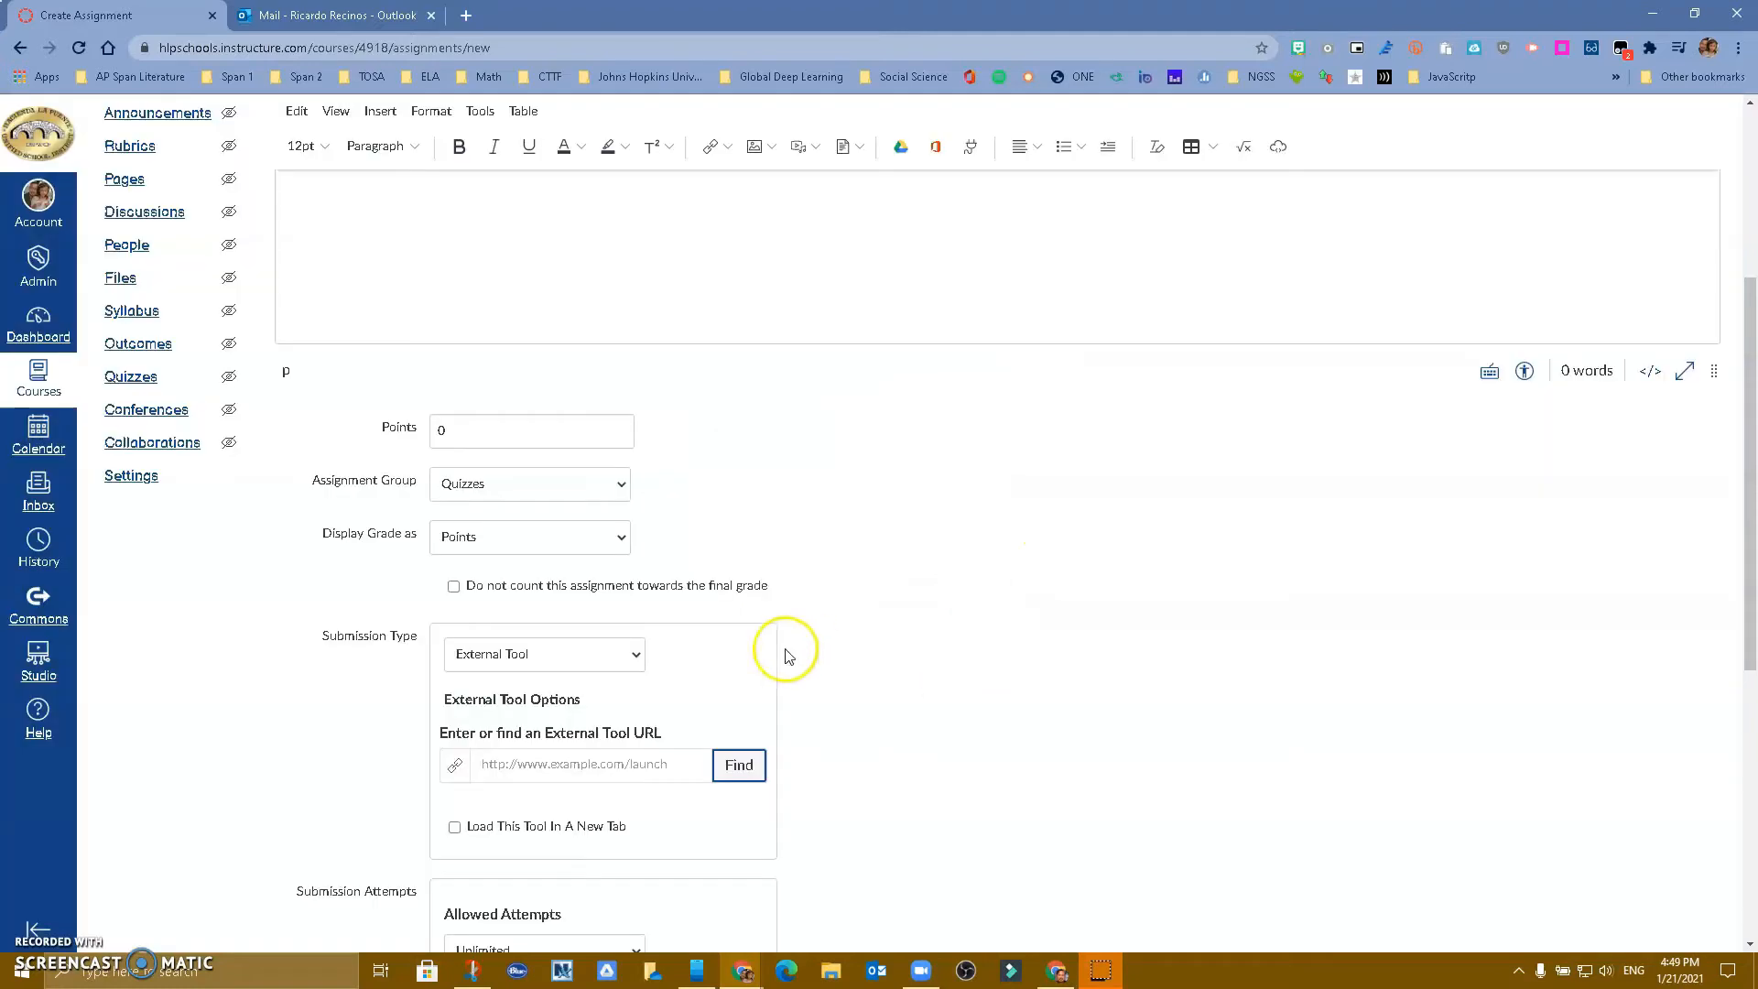
left_click(603, 657)
left_click(548, 693)
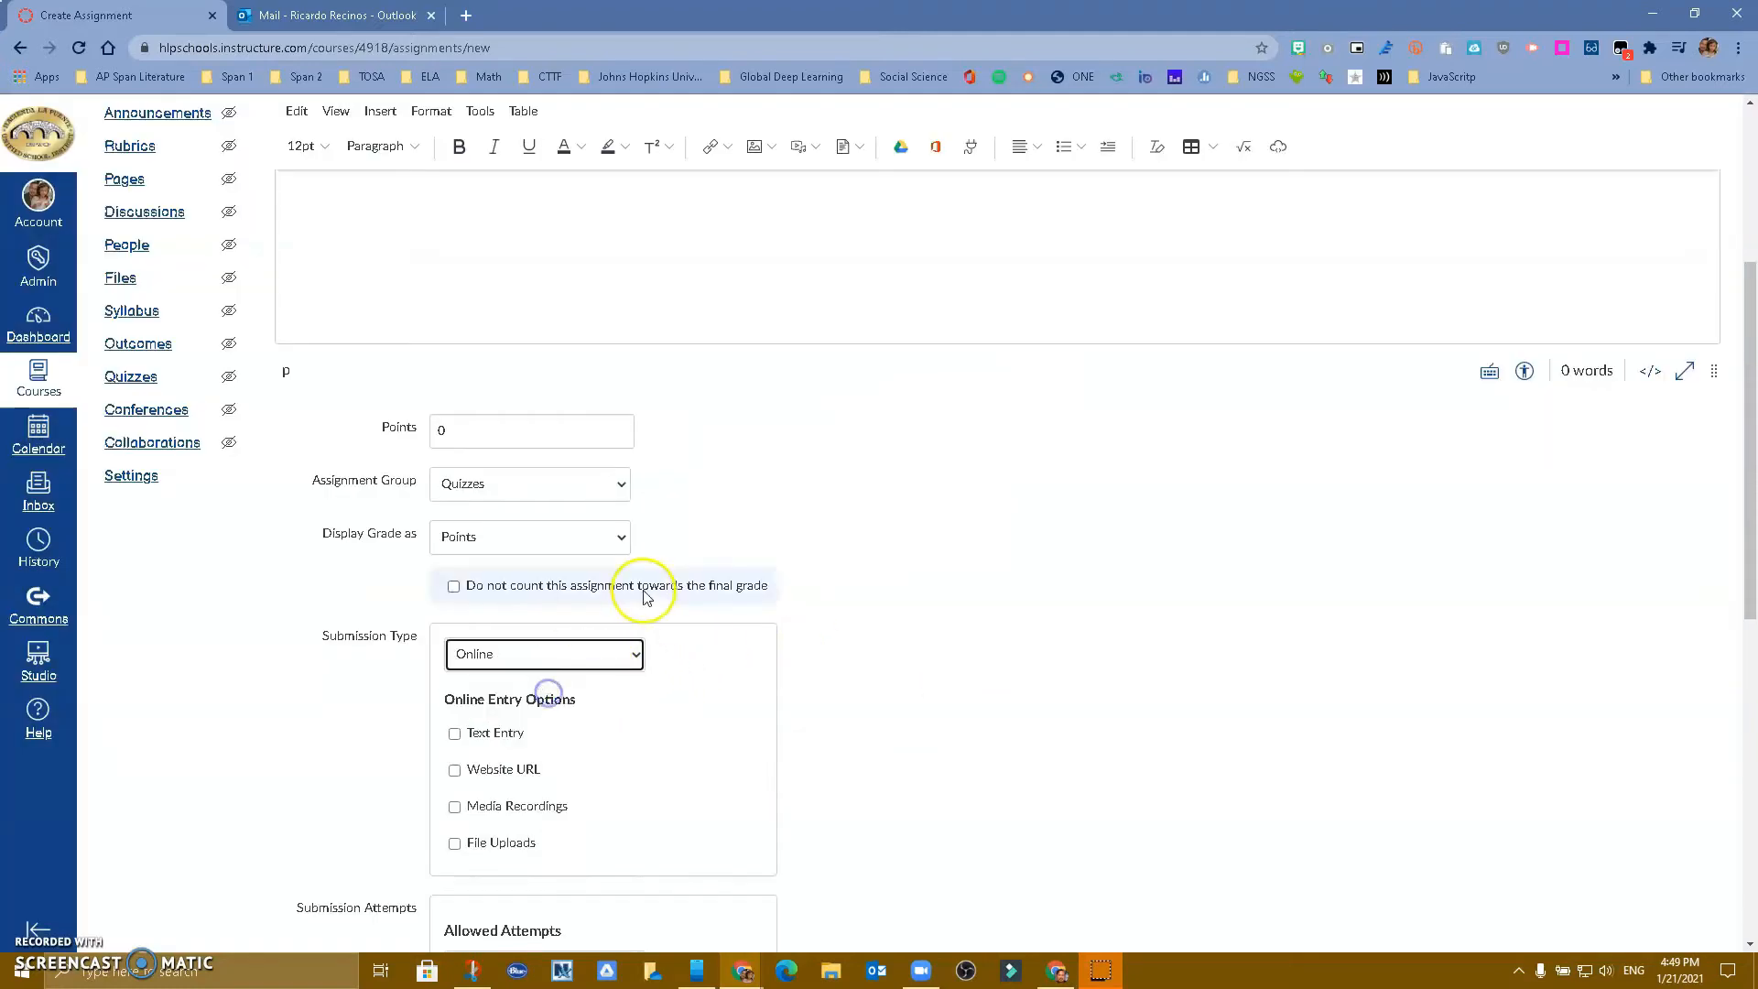
Correct 'Alternaive' to 'Alternative' in the title using the spellcheck suggestion
scroll(302, 366, "up", 4)
left_click(350, 311)
right_click(351, 311)
left_click(351, 311)
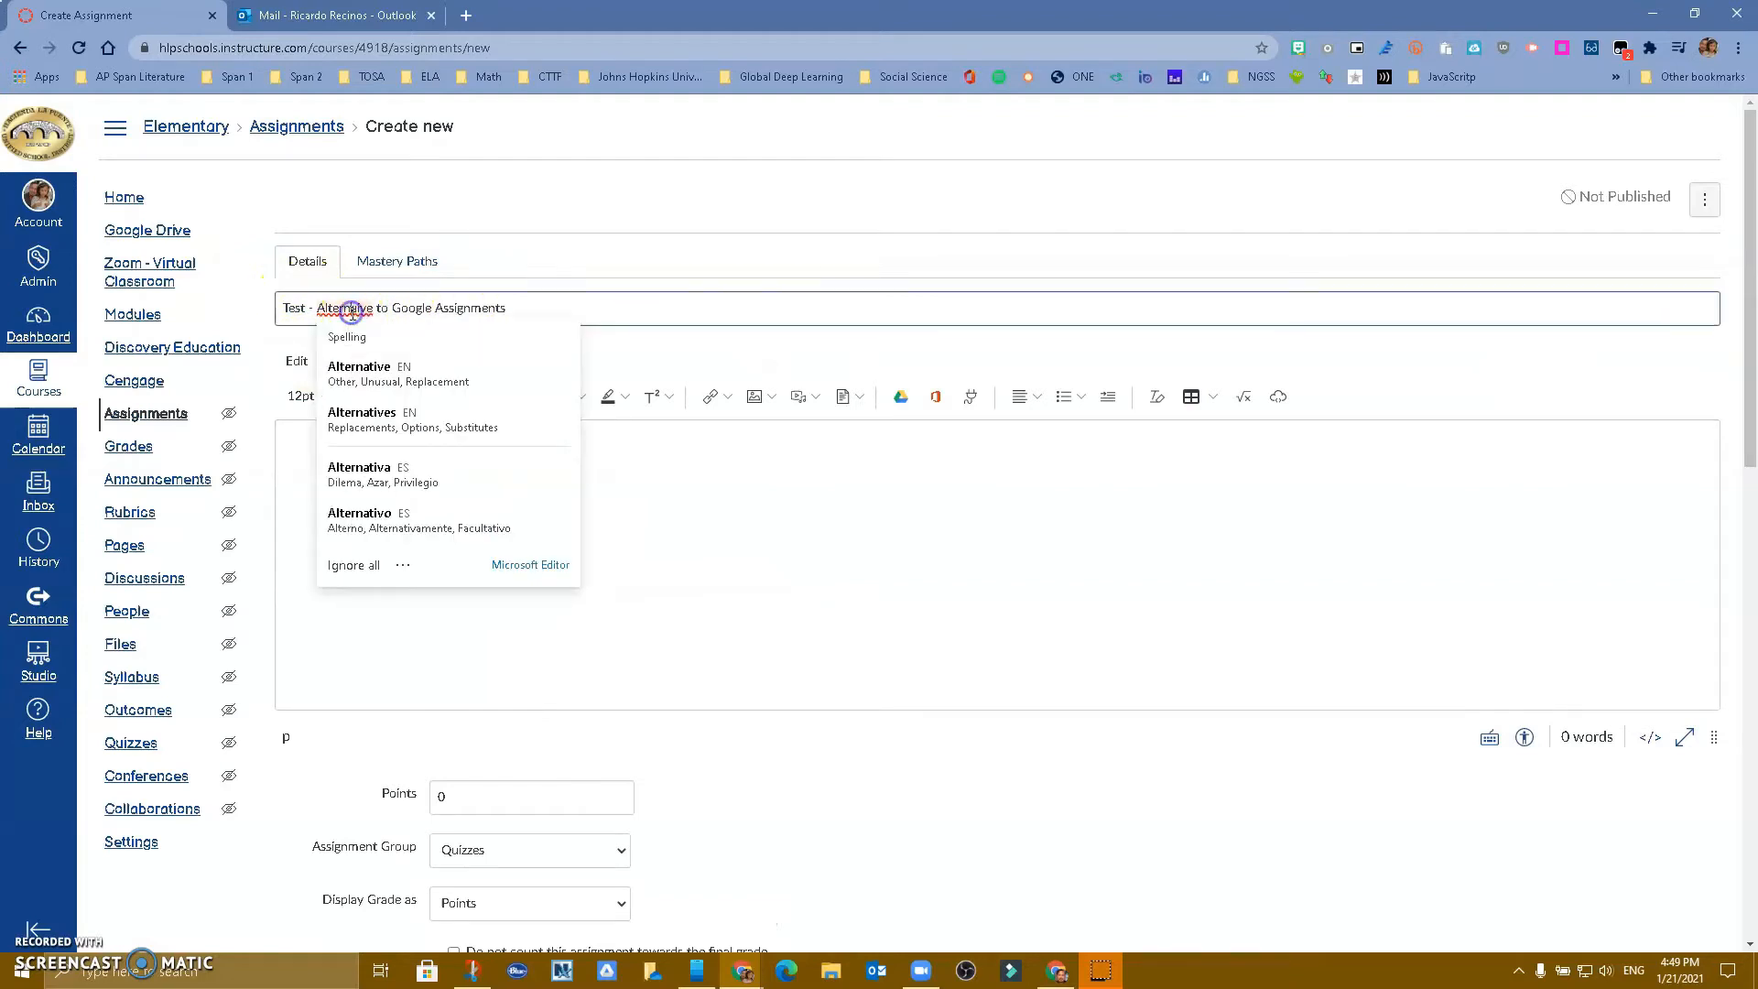
left_click(360, 367)
left_click(362, 476)
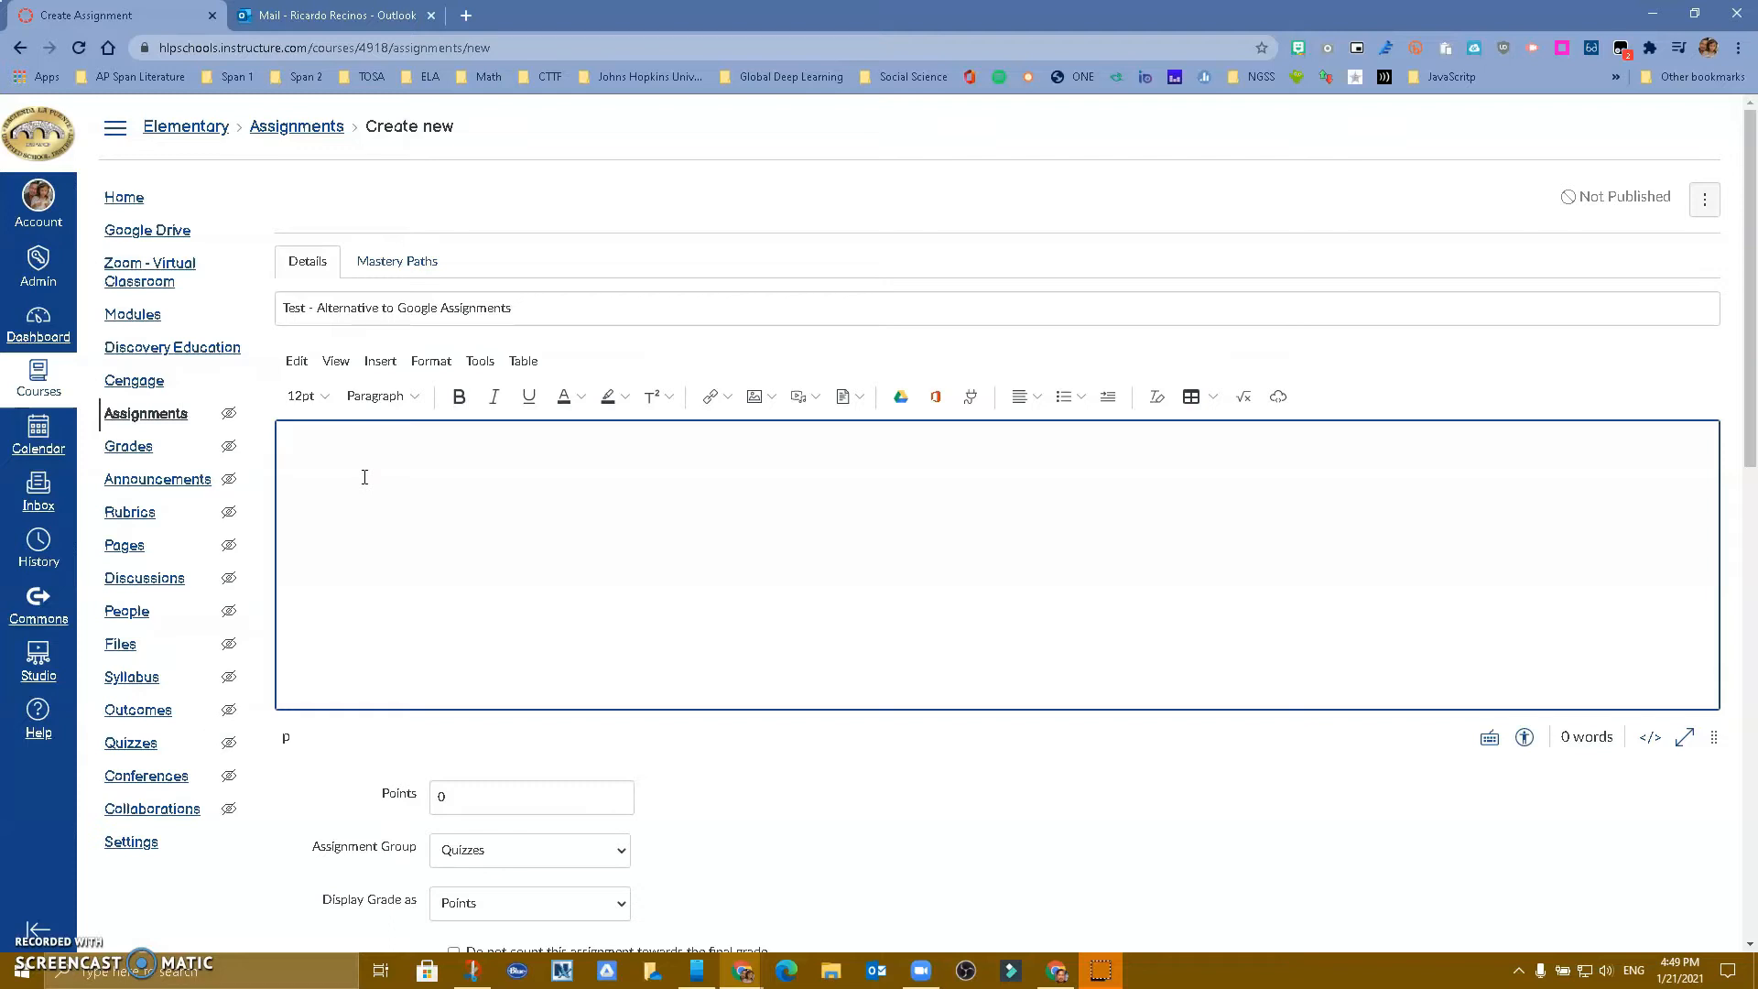
In a new tab, browse Google Drive to Google Educator Stuff and view the Book Club Directions–Template presentation
left_click(466, 14)
left_click(1695, 128)
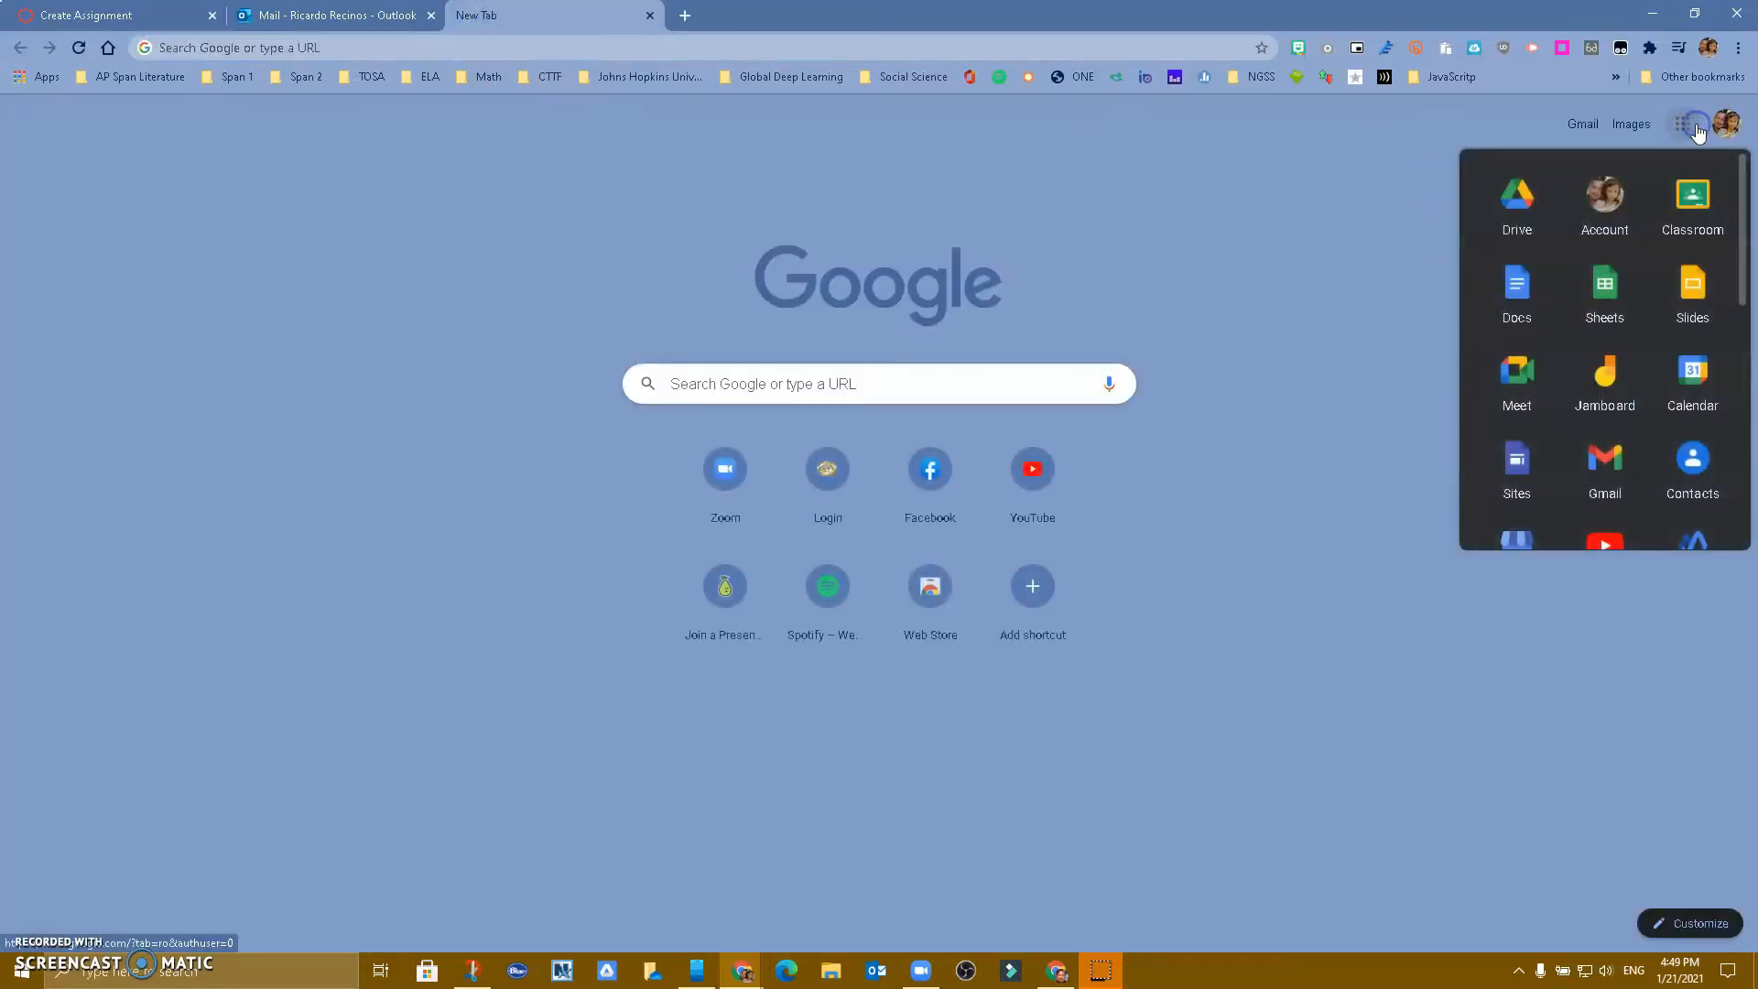
left_click(1526, 207)
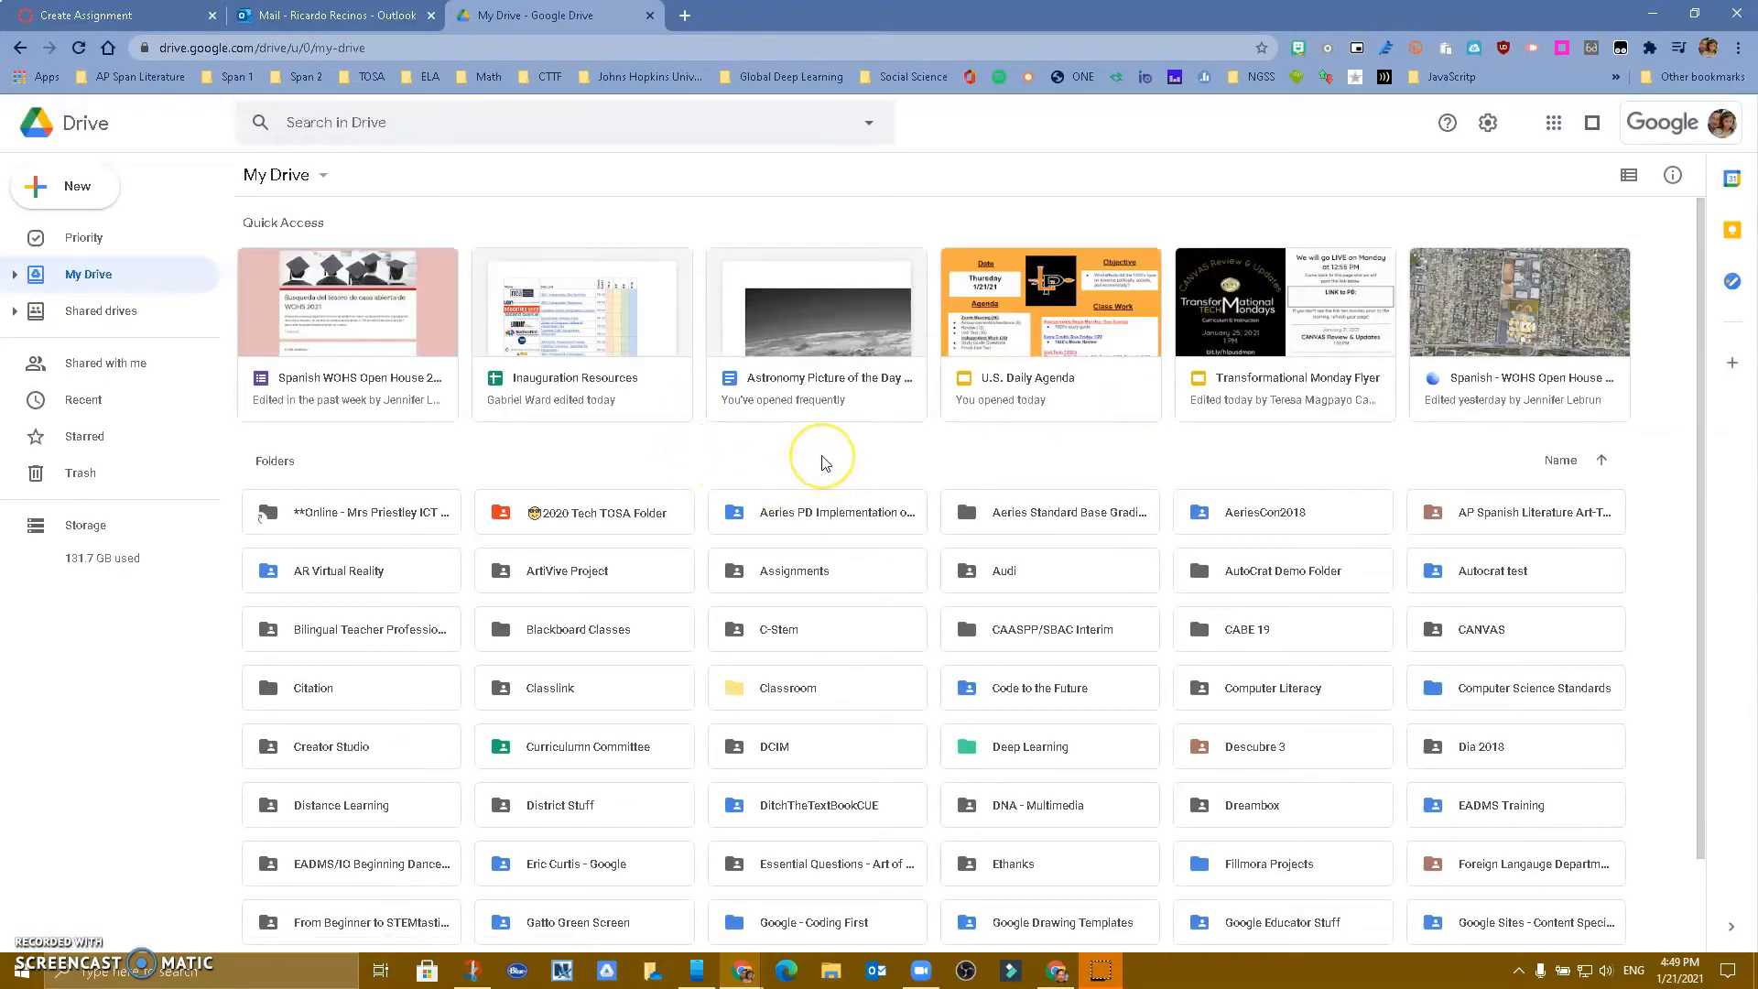
left_click(870, 439)
scroll(870, 439, "down", 3)
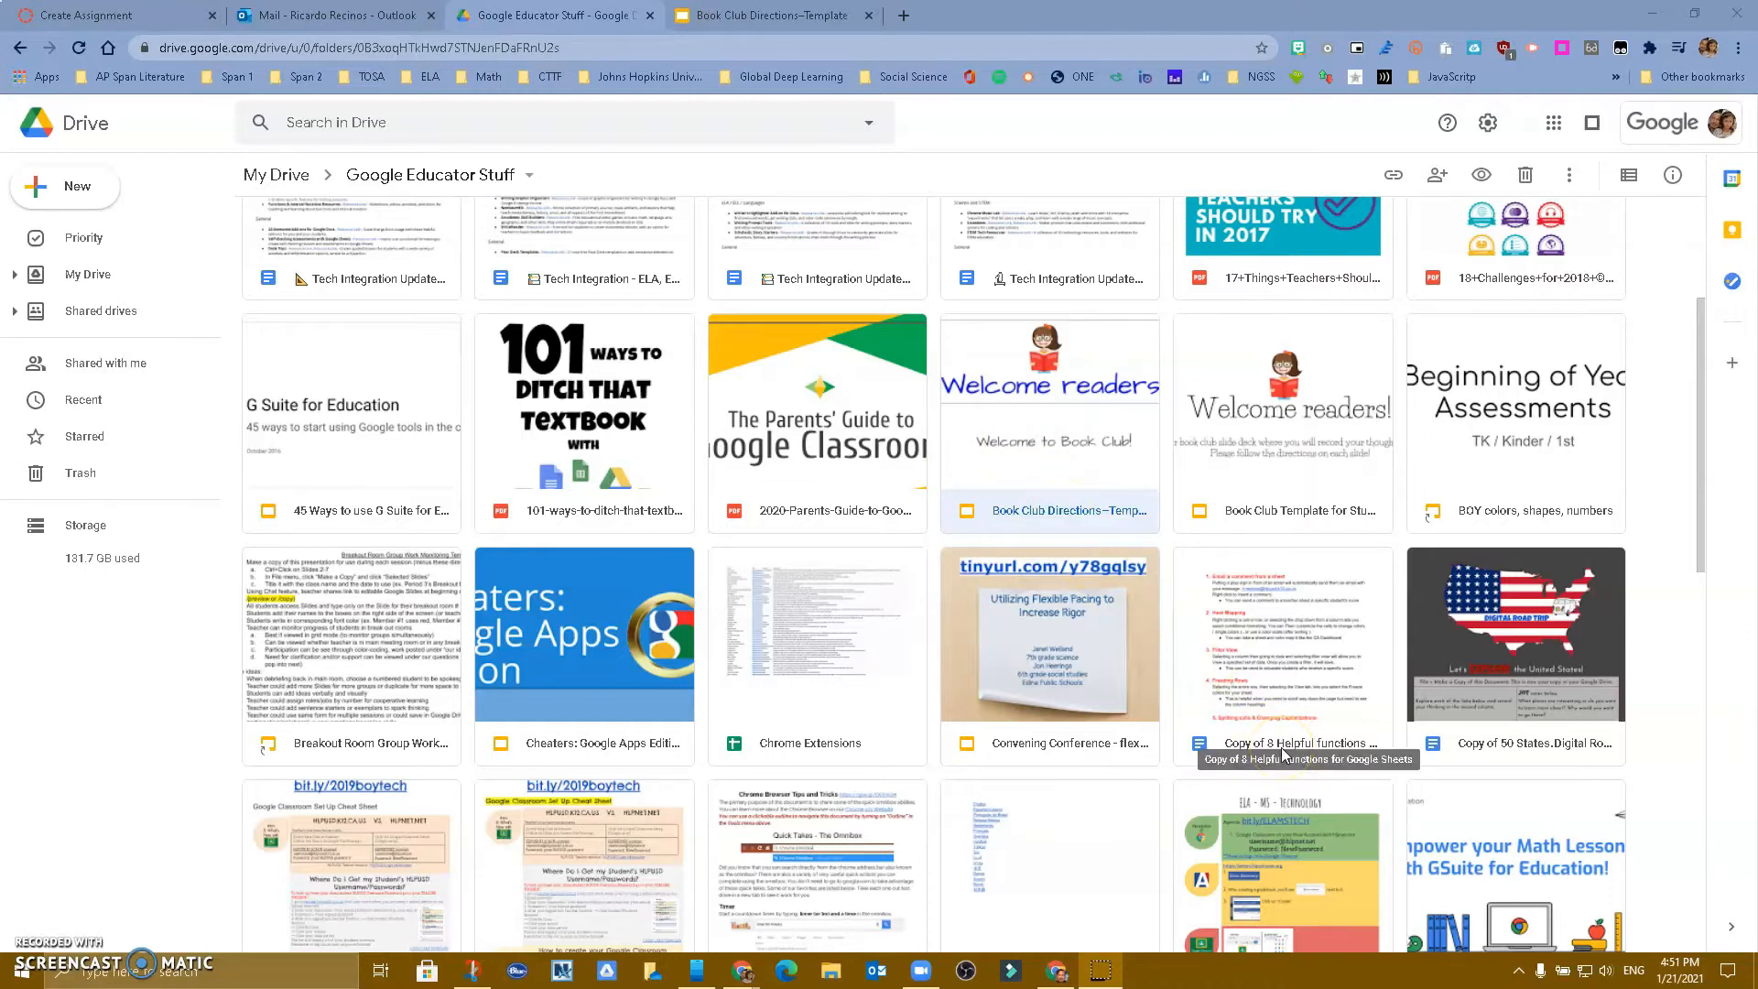
left_click(737, 15)
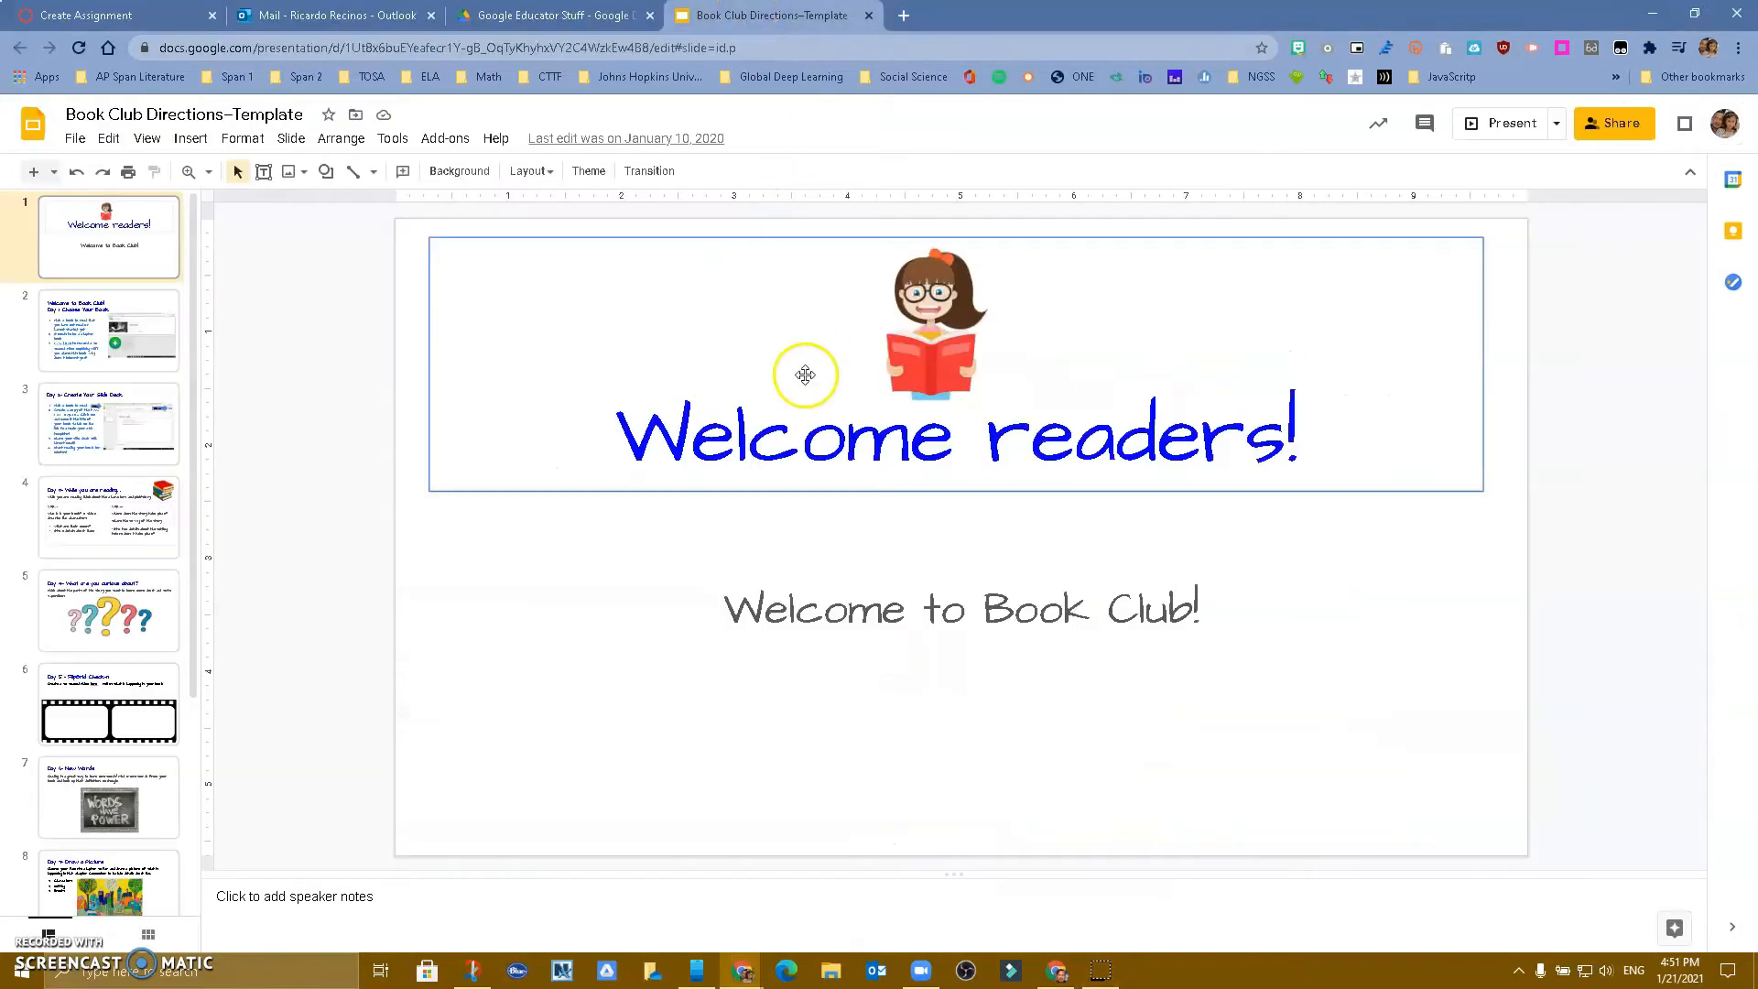
Review slides 2, 6 and 1 of Book Club Directions–Template, then bring up its Share dialog
left_click(122, 341)
left_click(124, 703)
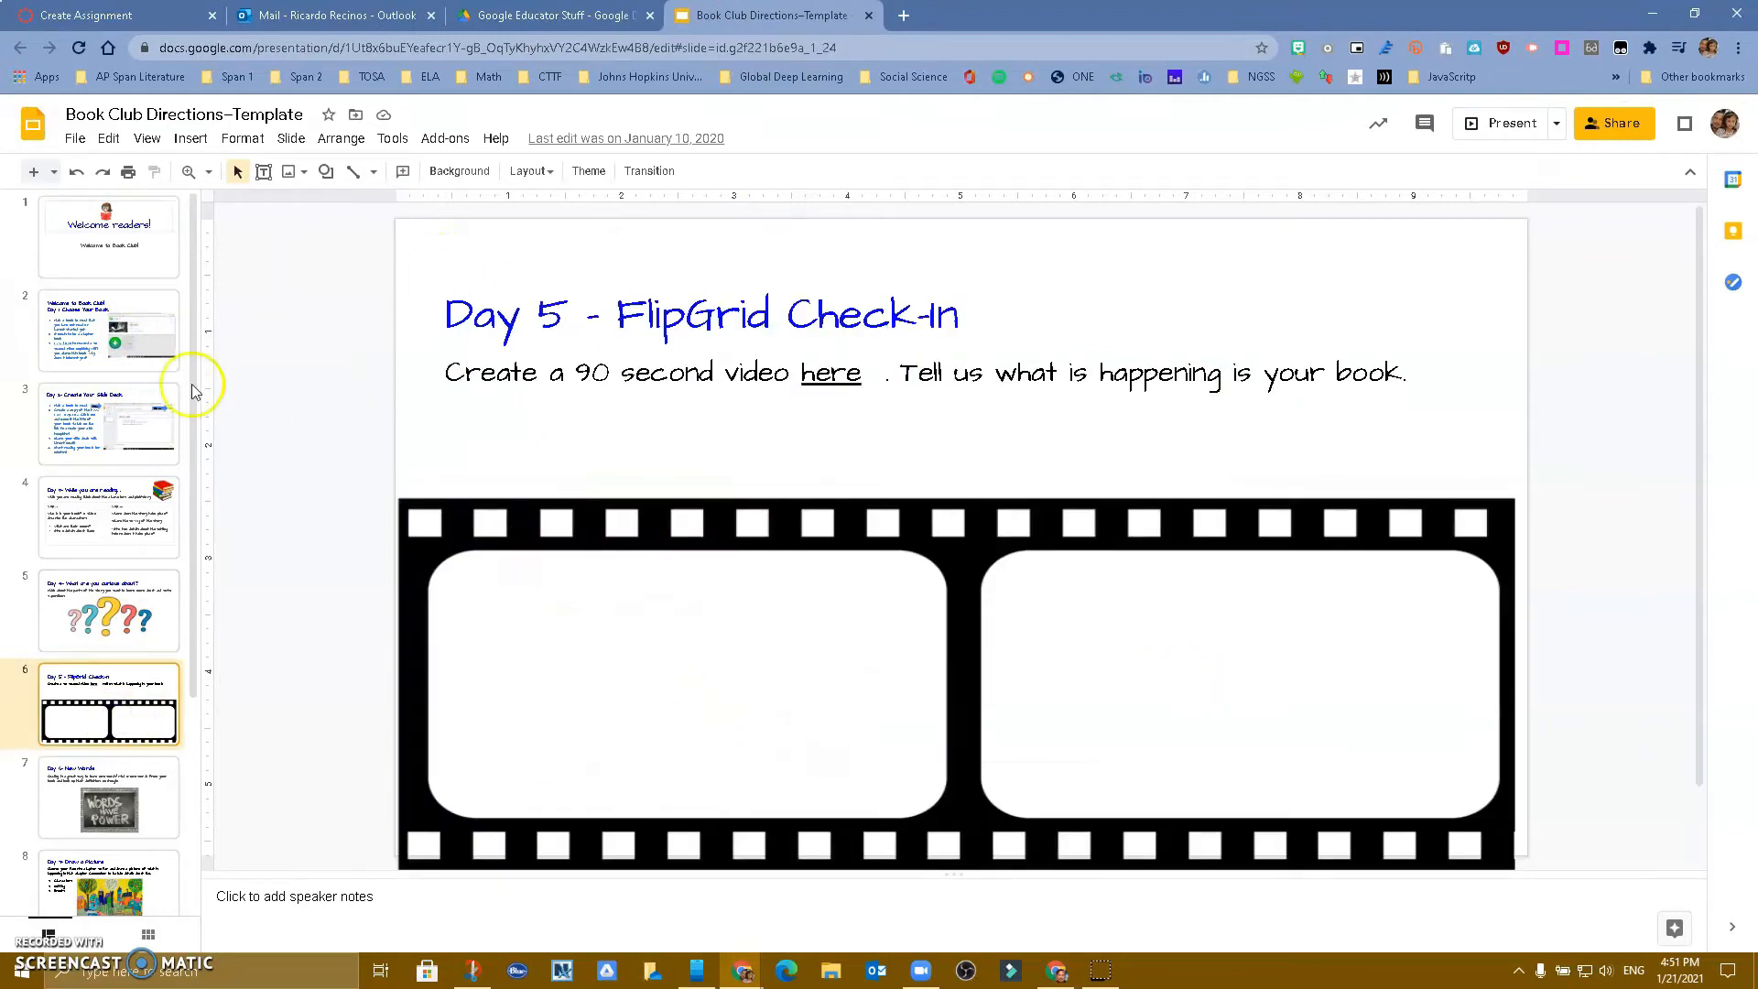
left_click(119, 279)
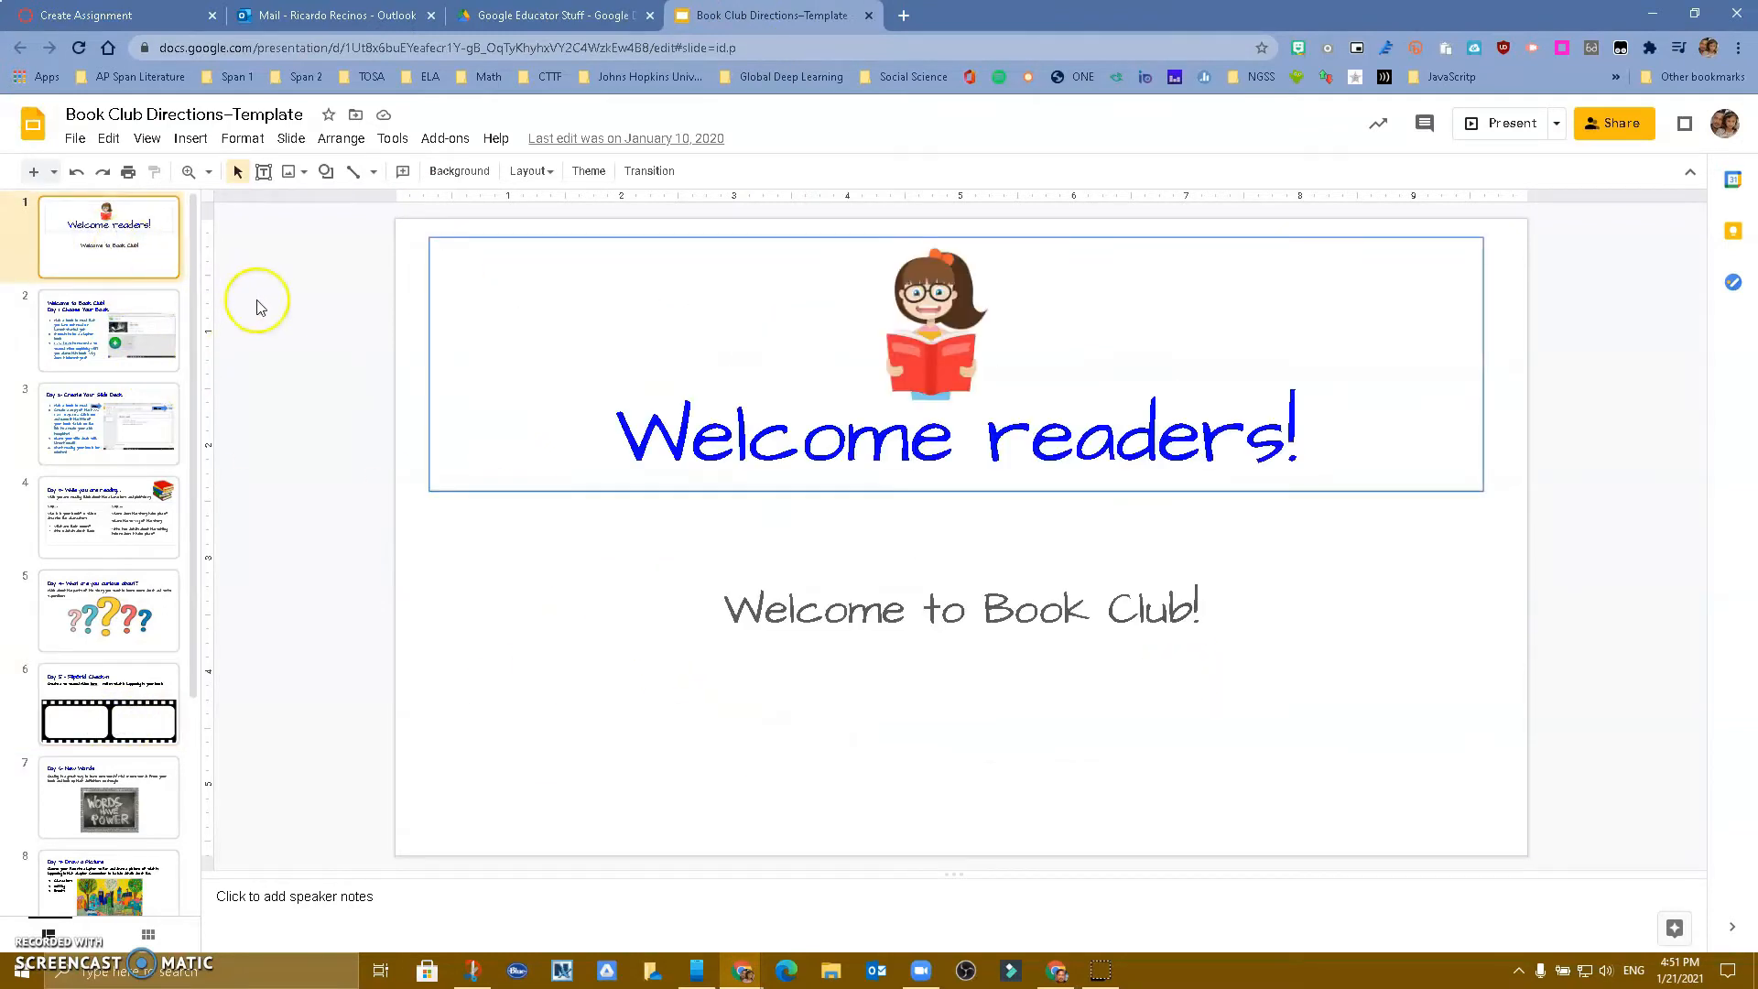
left_click(1615, 130)
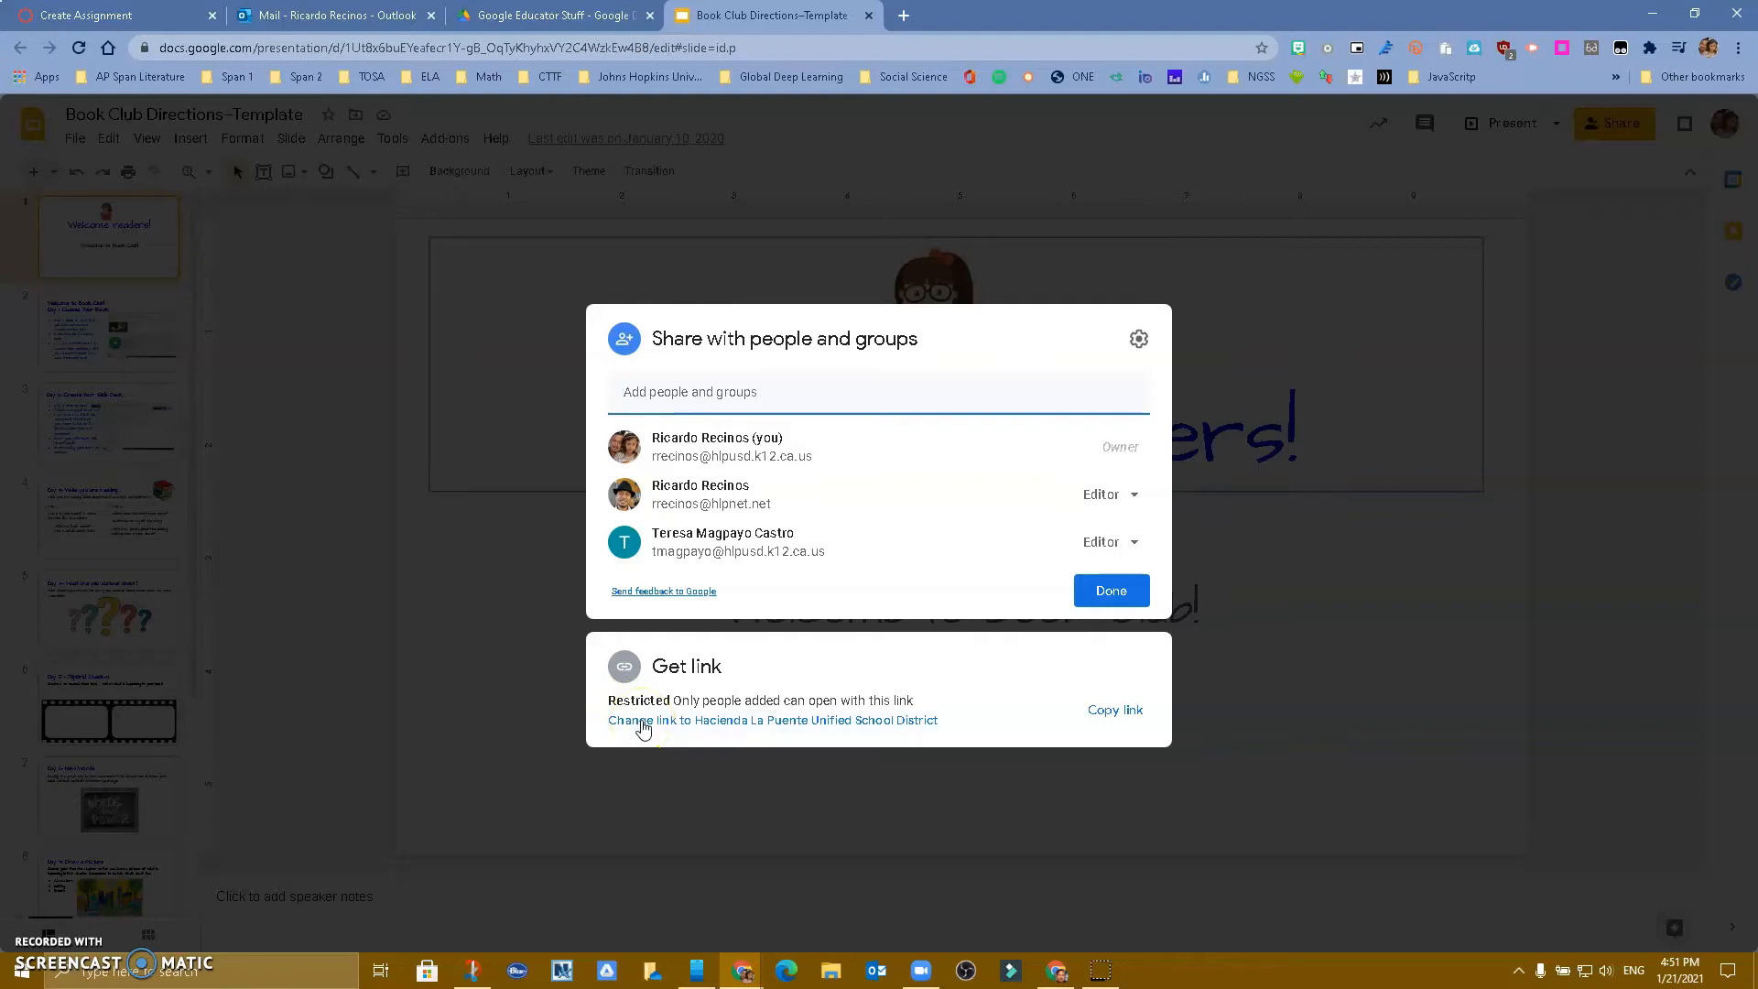
Set link access to Anyone with the link as Viewer and copy the share link
left_click(644, 721)
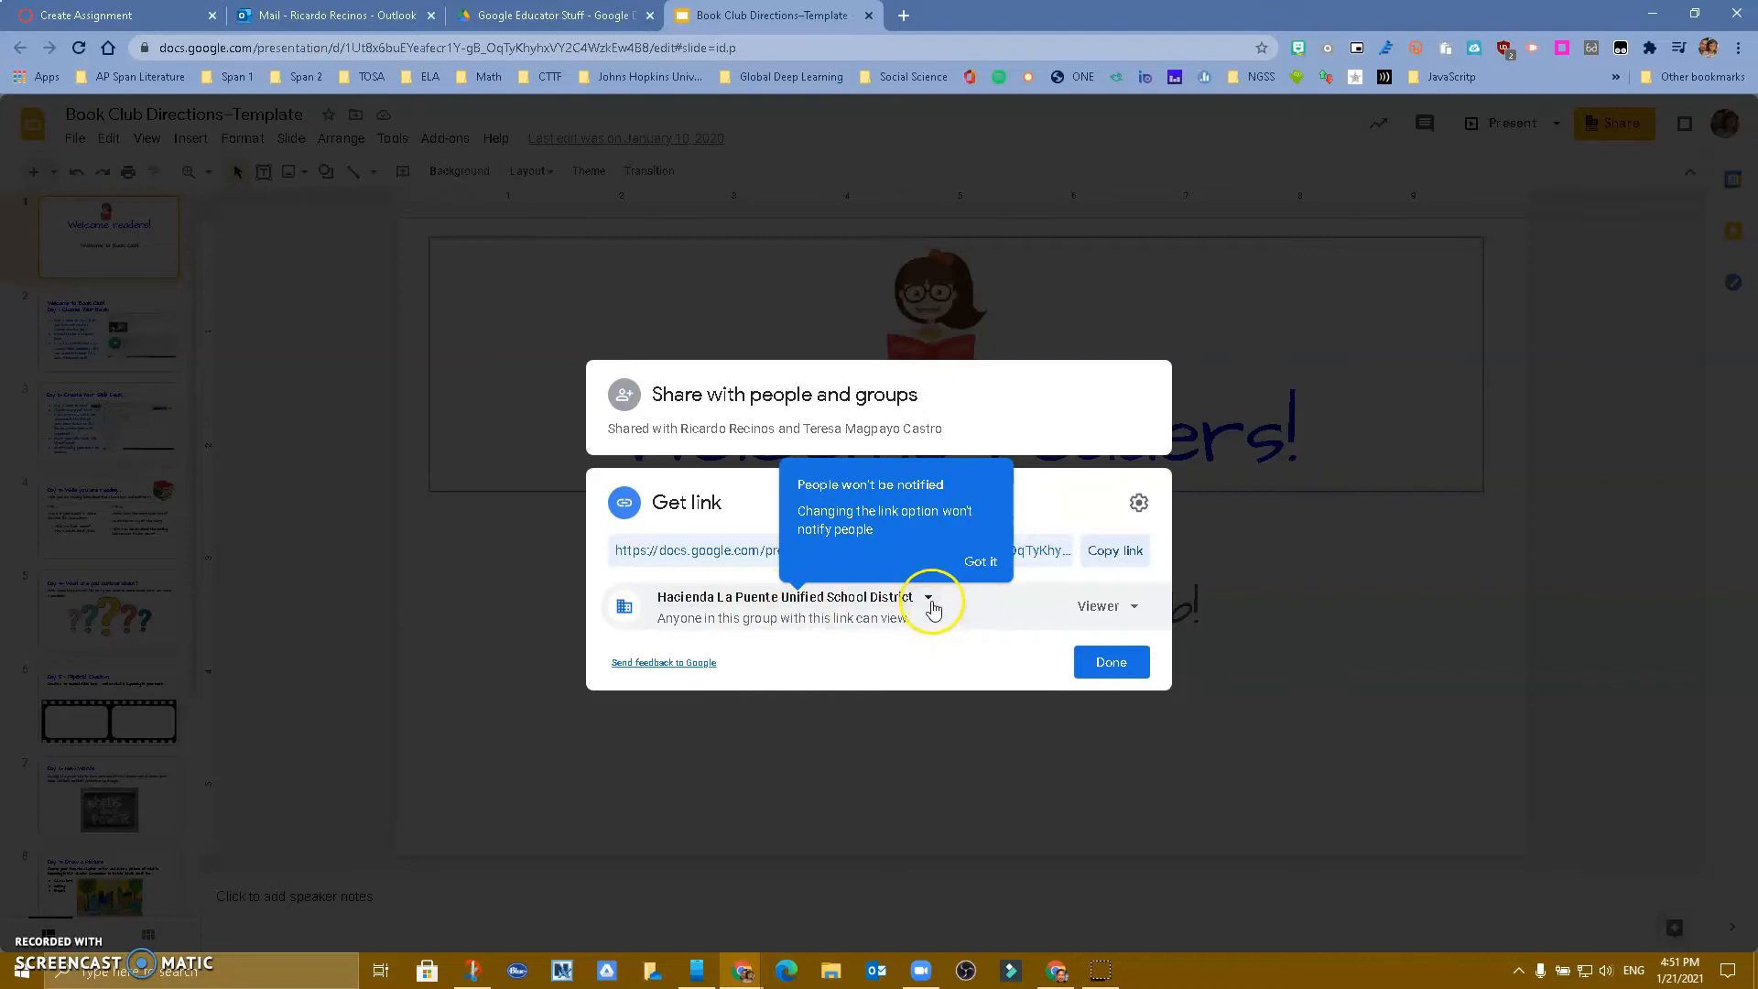
left_click(930, 609)
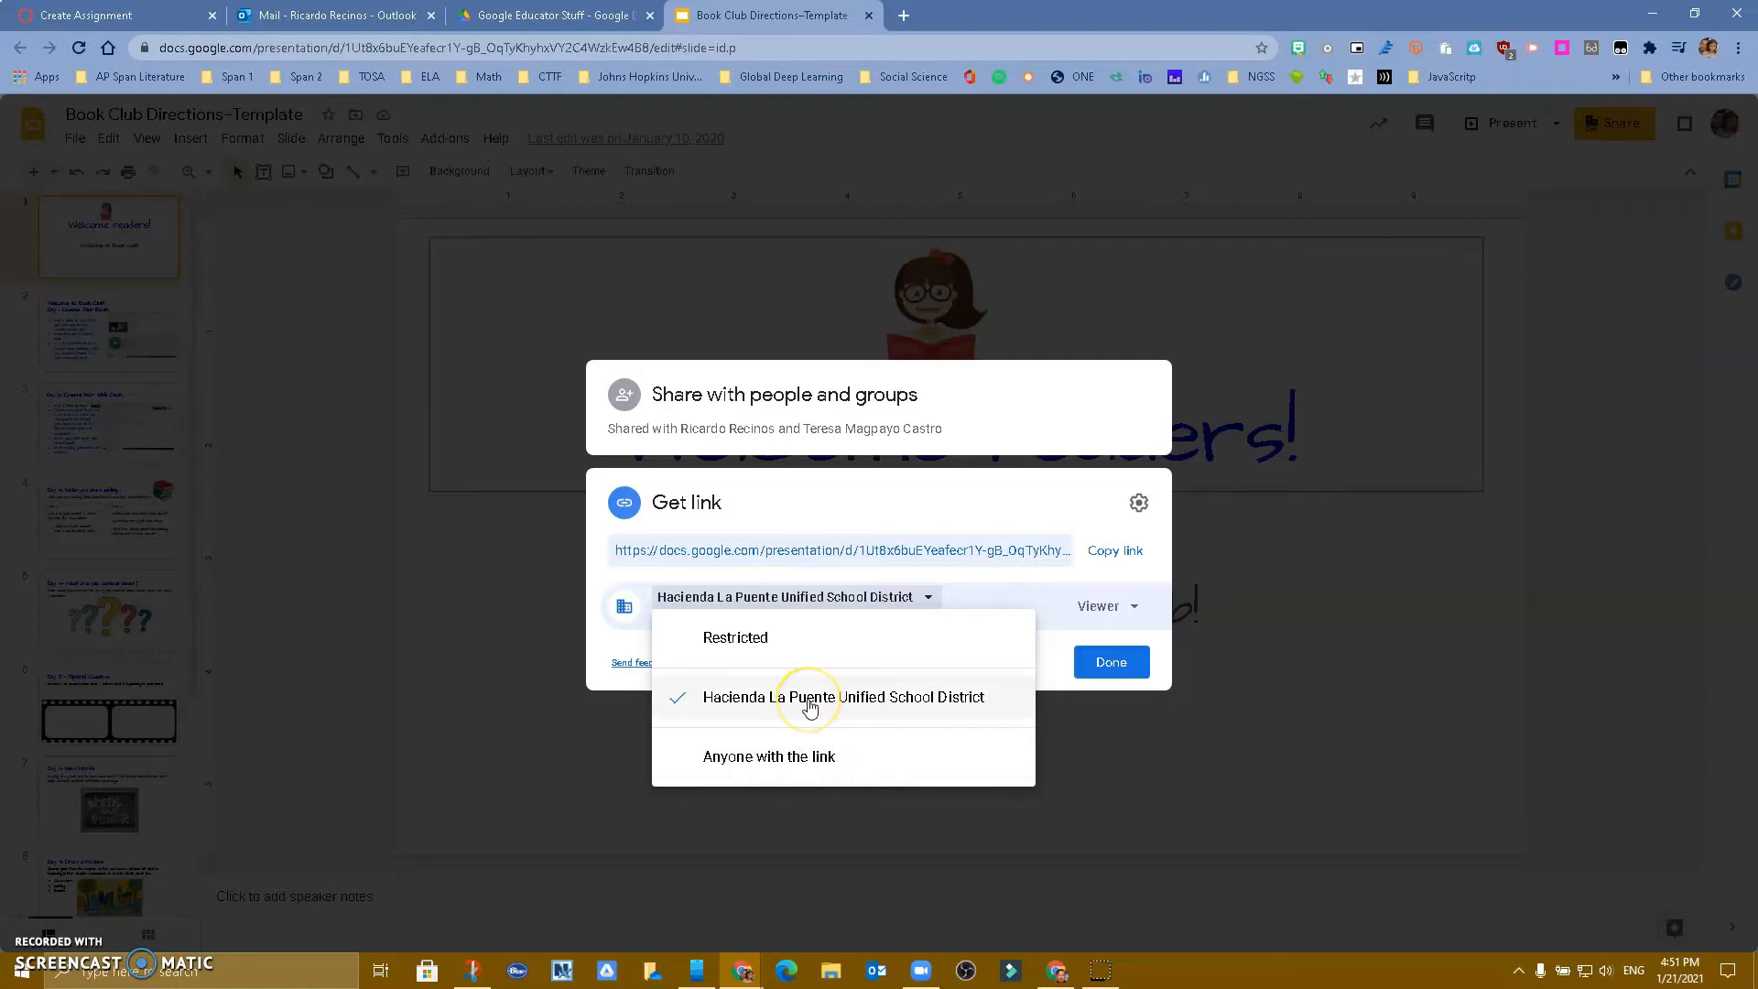
left_click(777, 760)
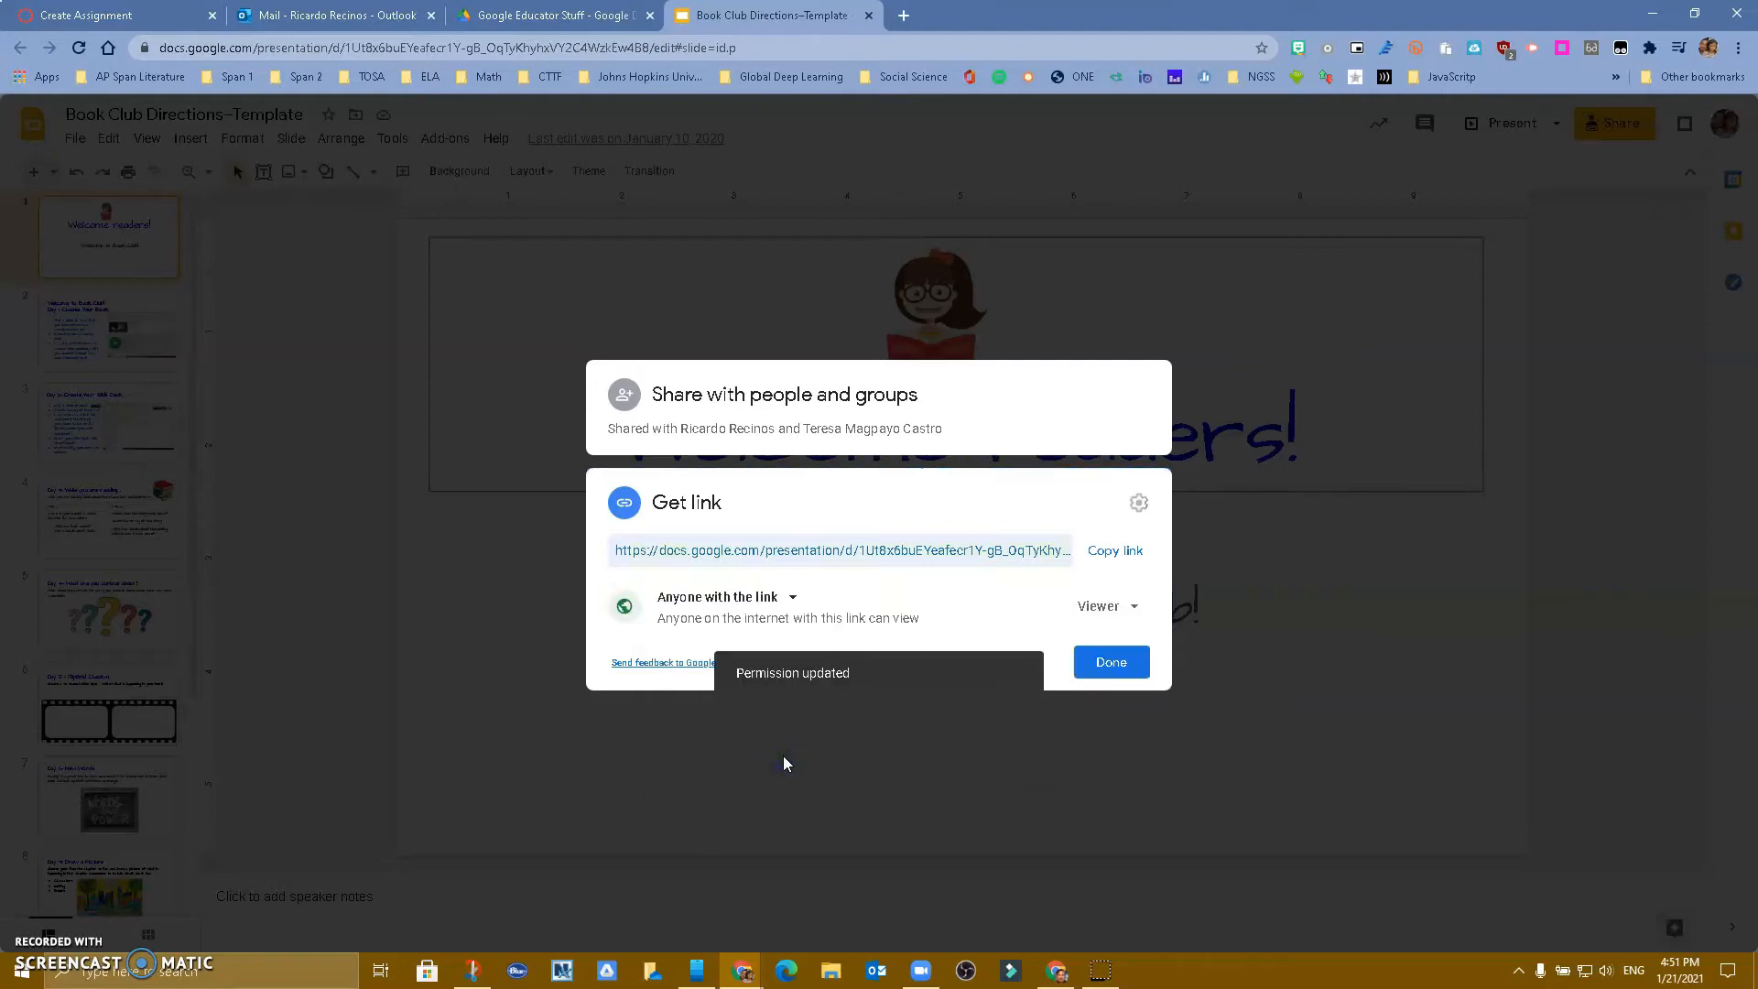
left_click(1124, 561)
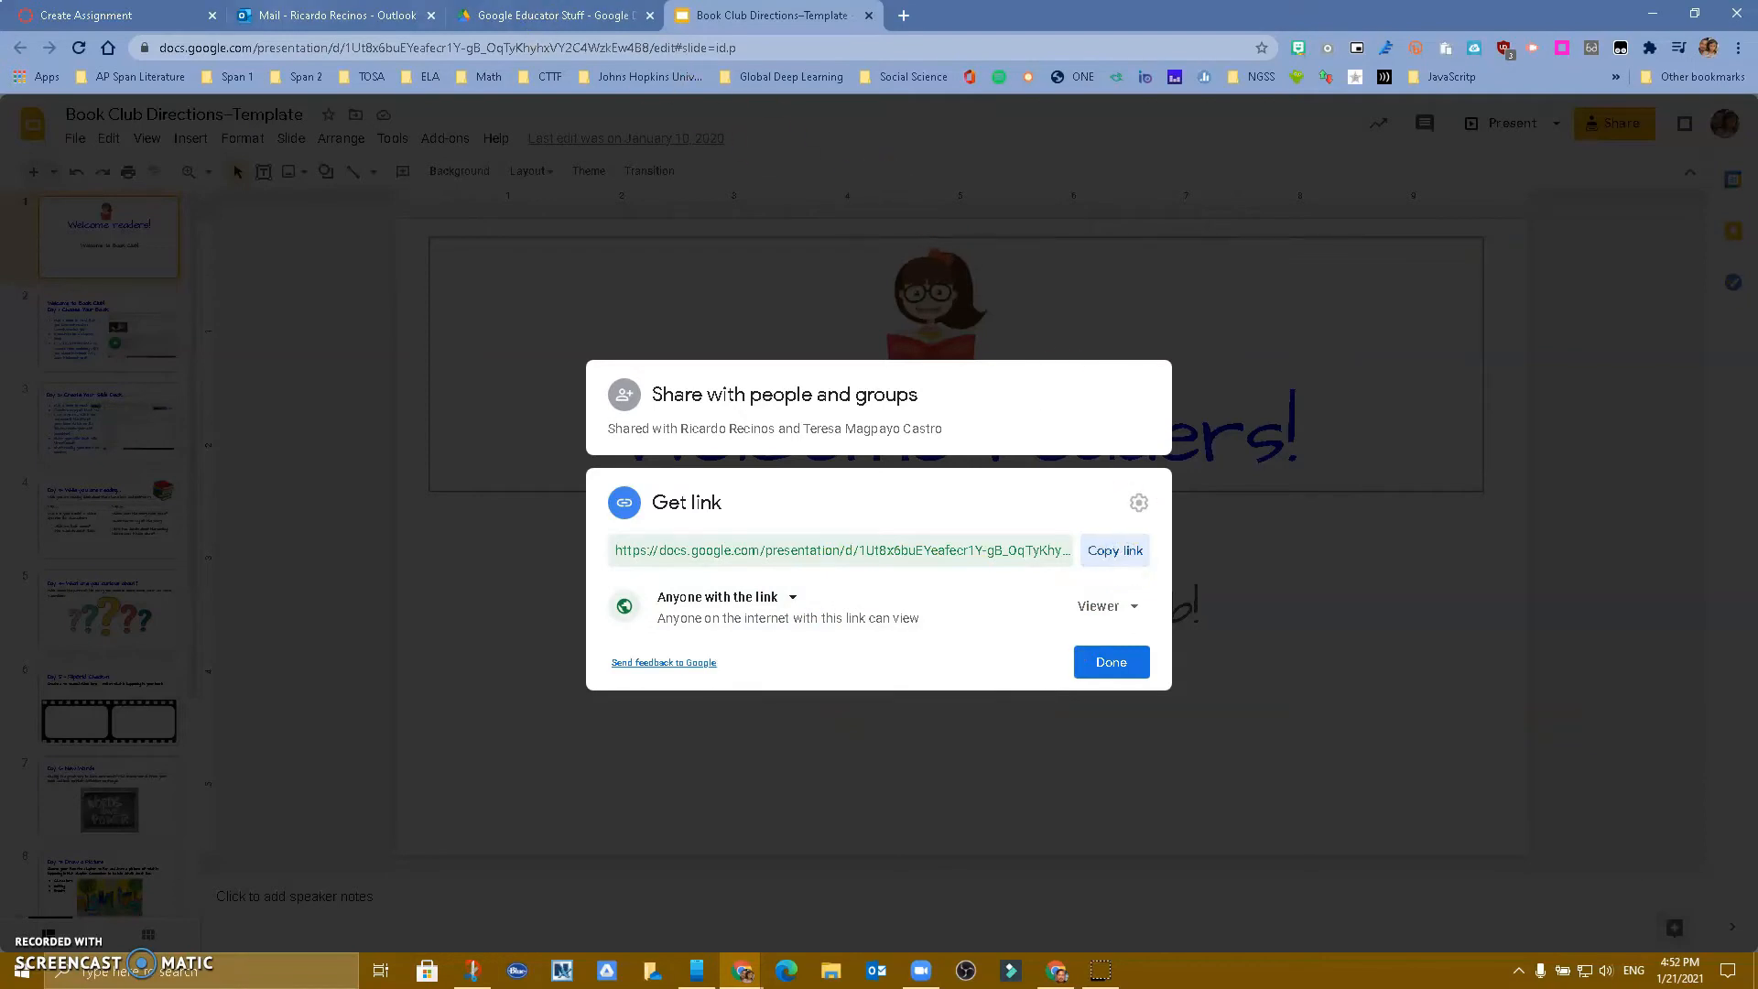
Write 'Click here for your own copy' in the assignment description and start linking the word 'here'
left_click(91, 16)
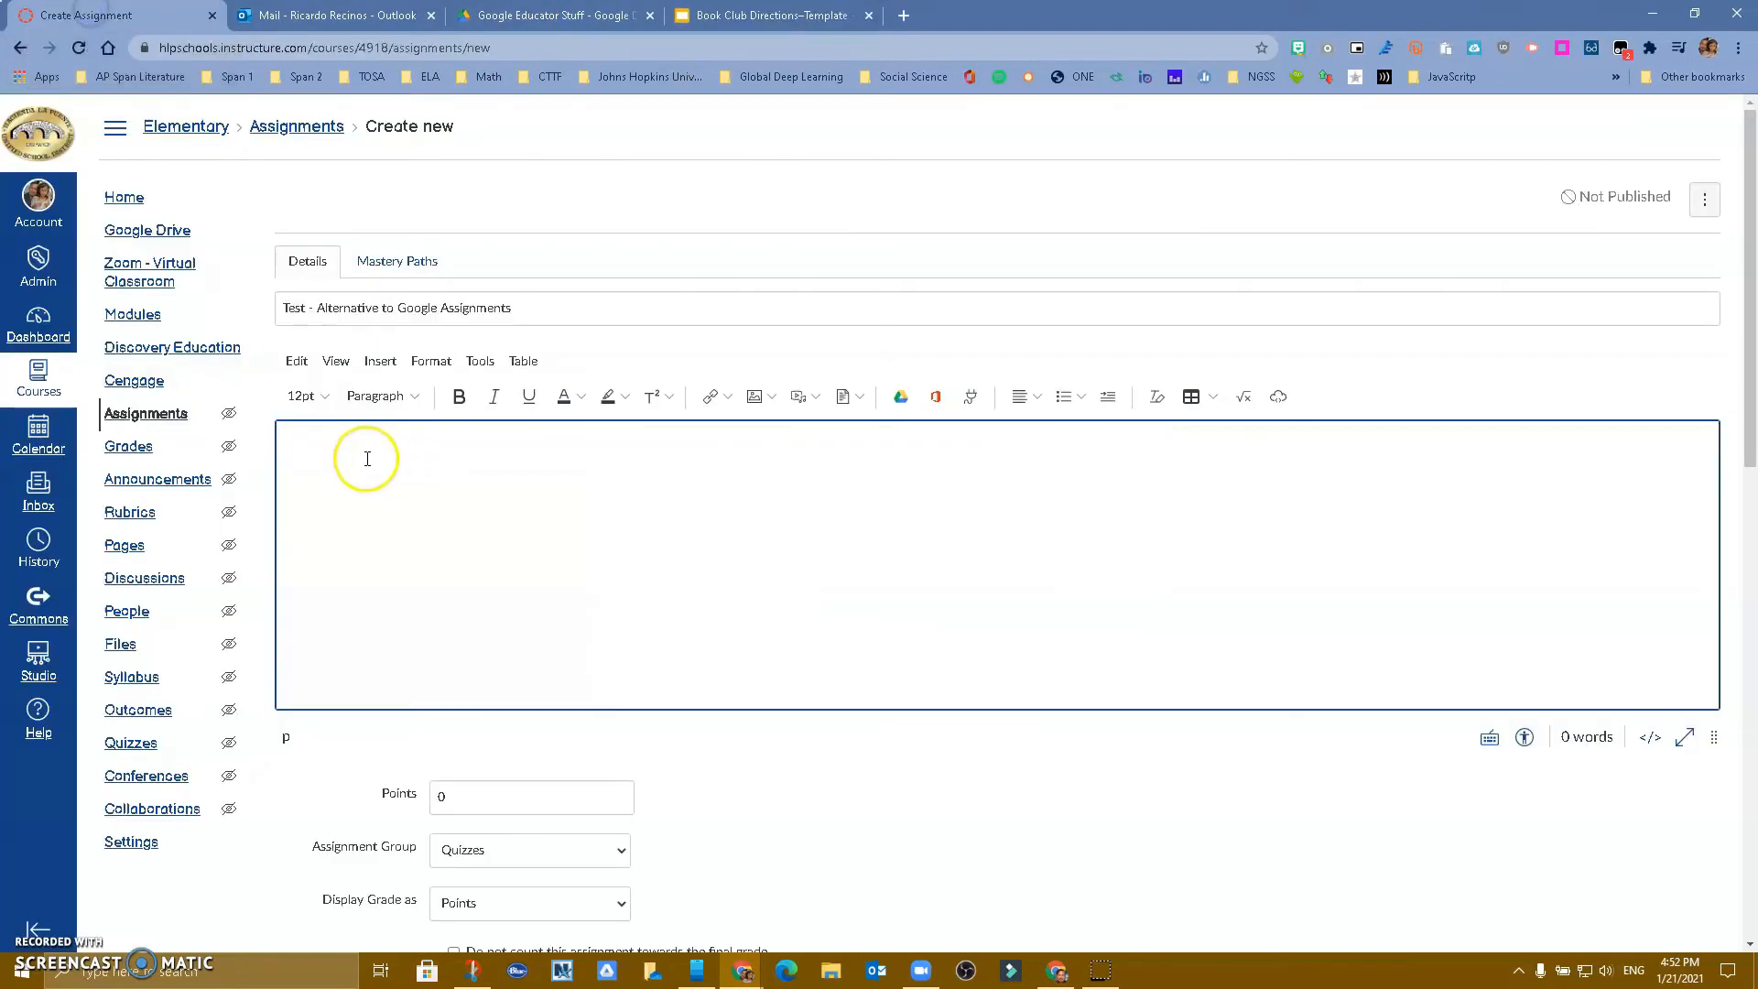
type("Clic")
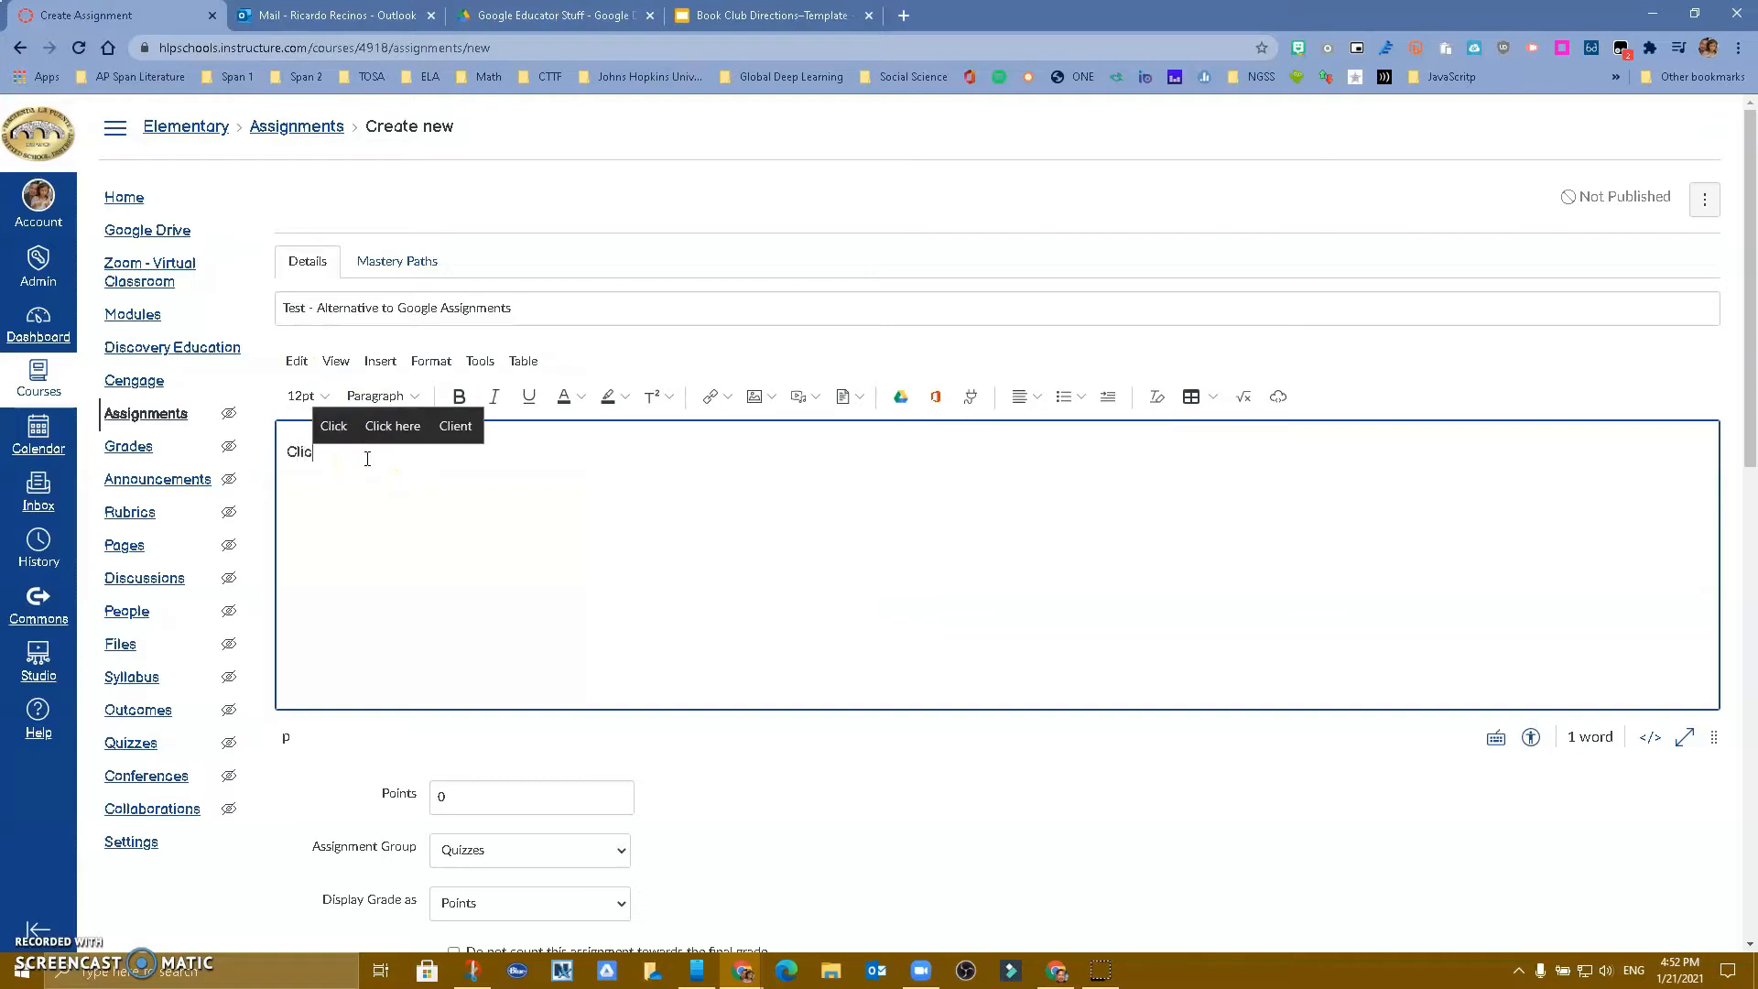
type("k here for your own")
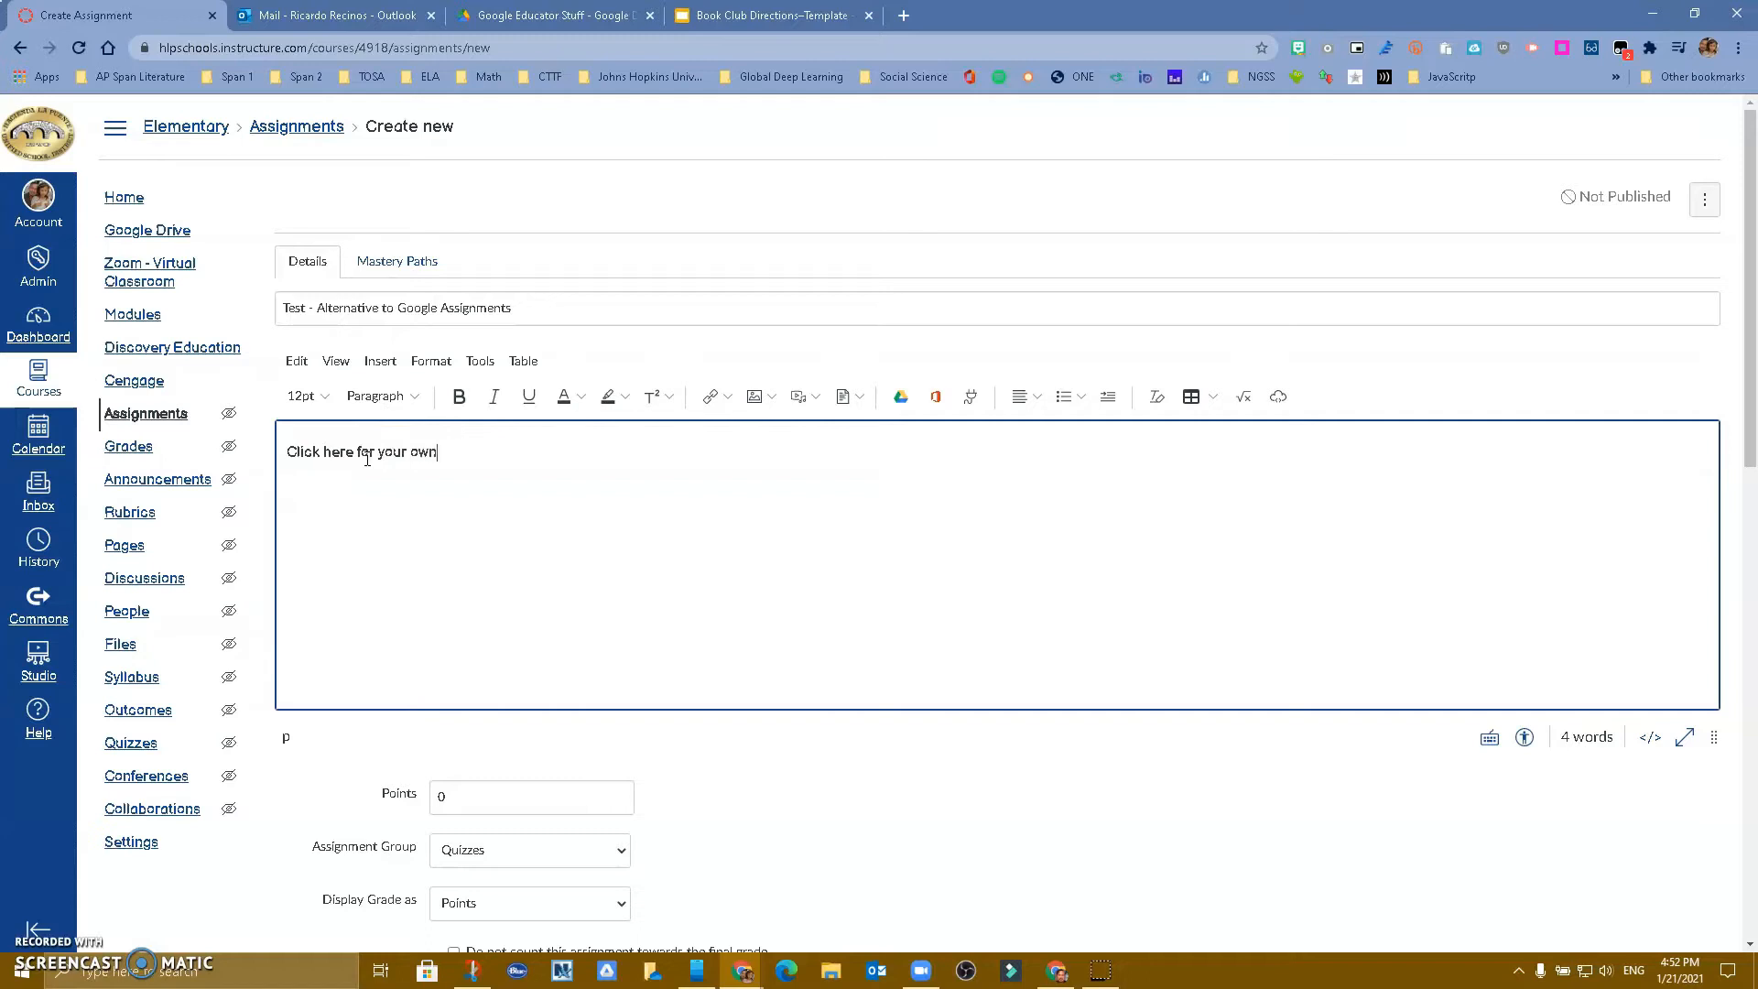
type(" copy")
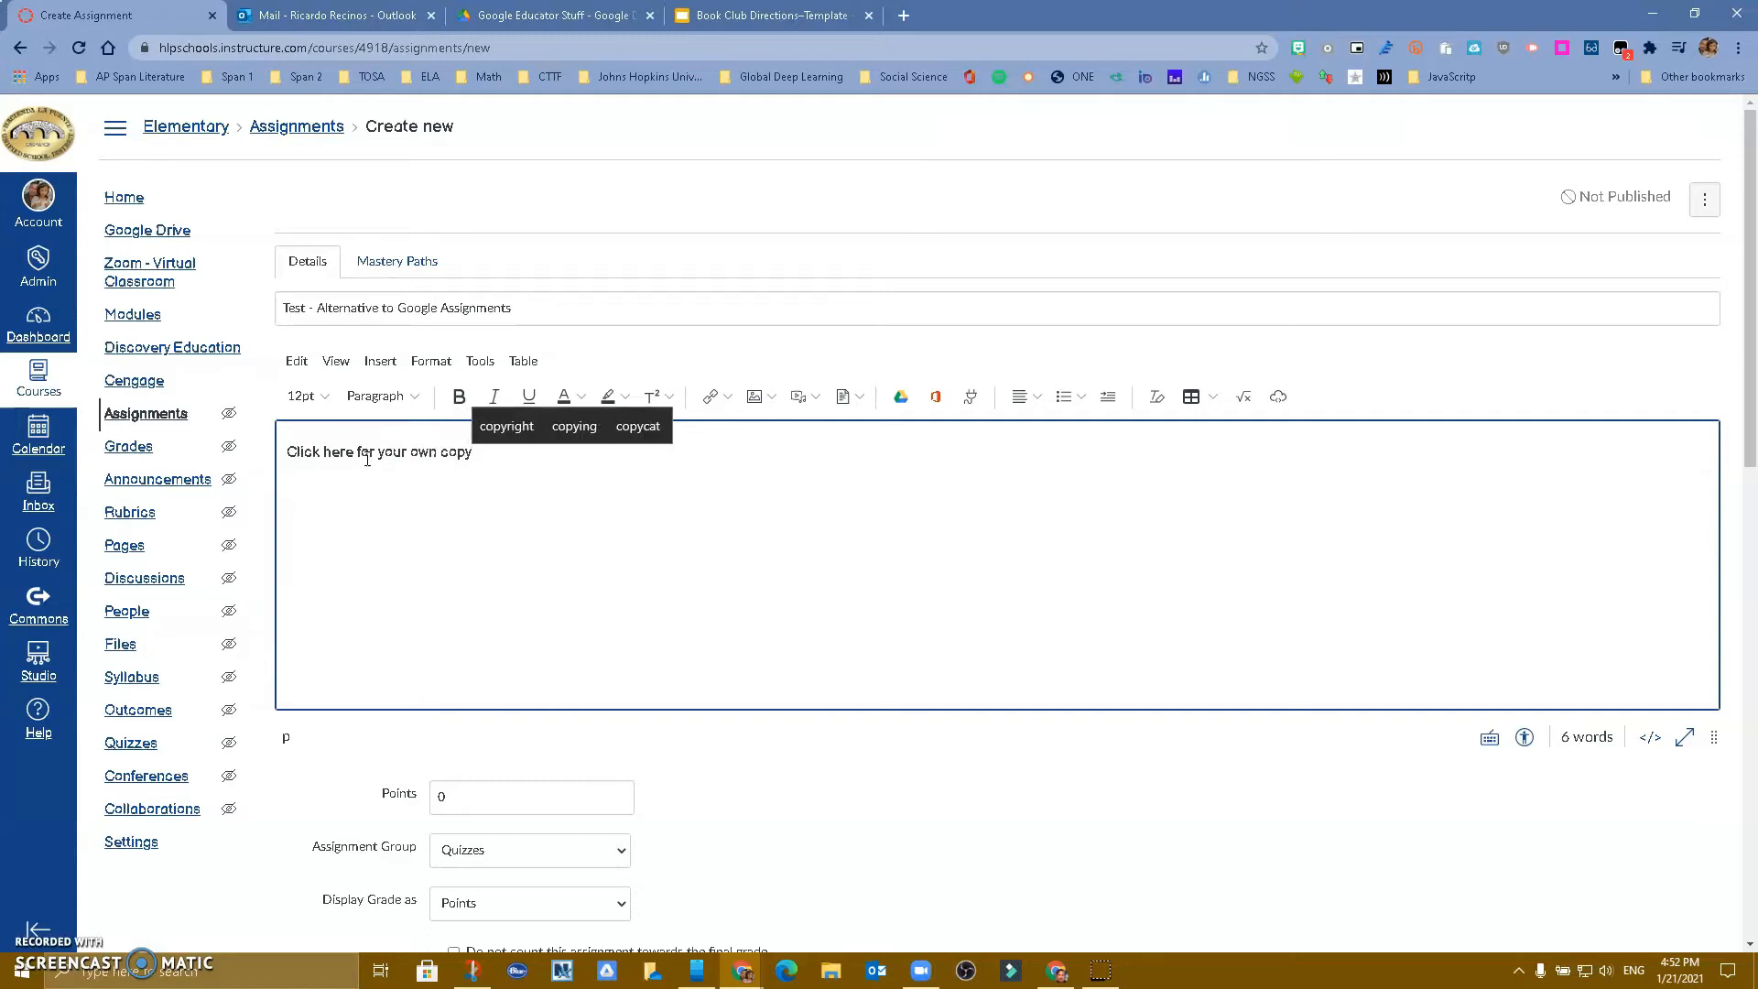
left_click_drag(322, 451, 352, 450)
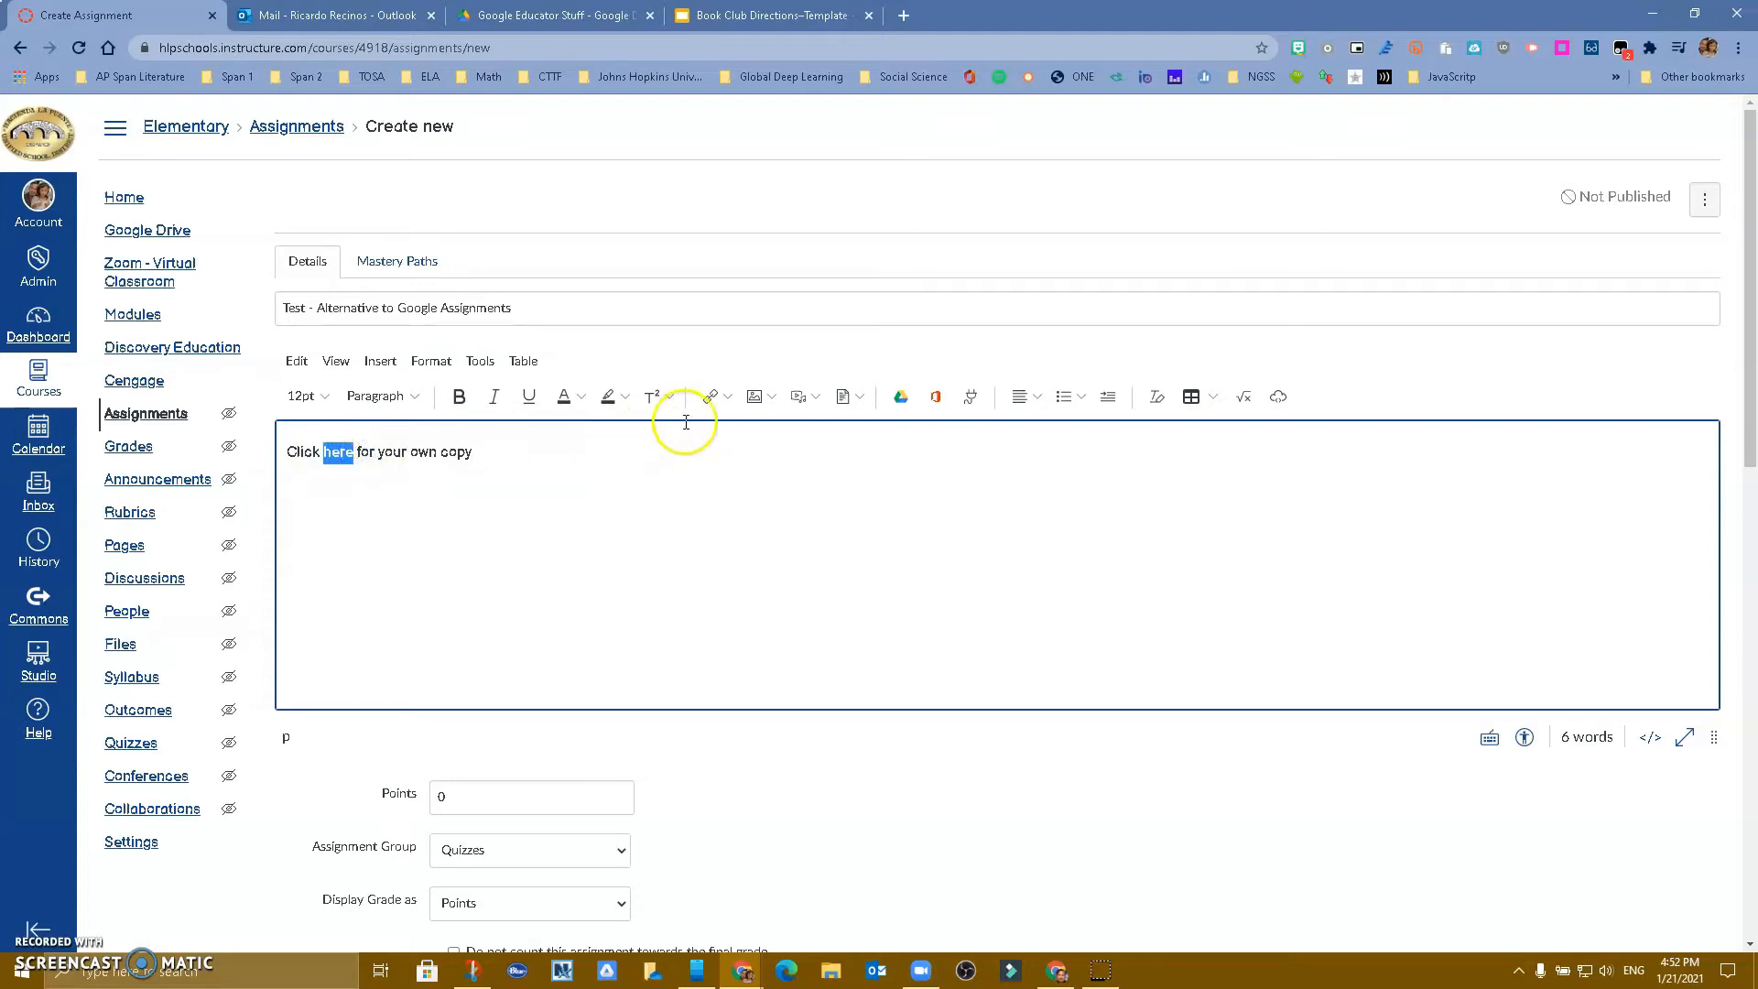
left_click(712, 398)
Link 'here' to the pasted Slides URL, replacing its edit?usp=sharing ending with copy
left_click(611, 568)
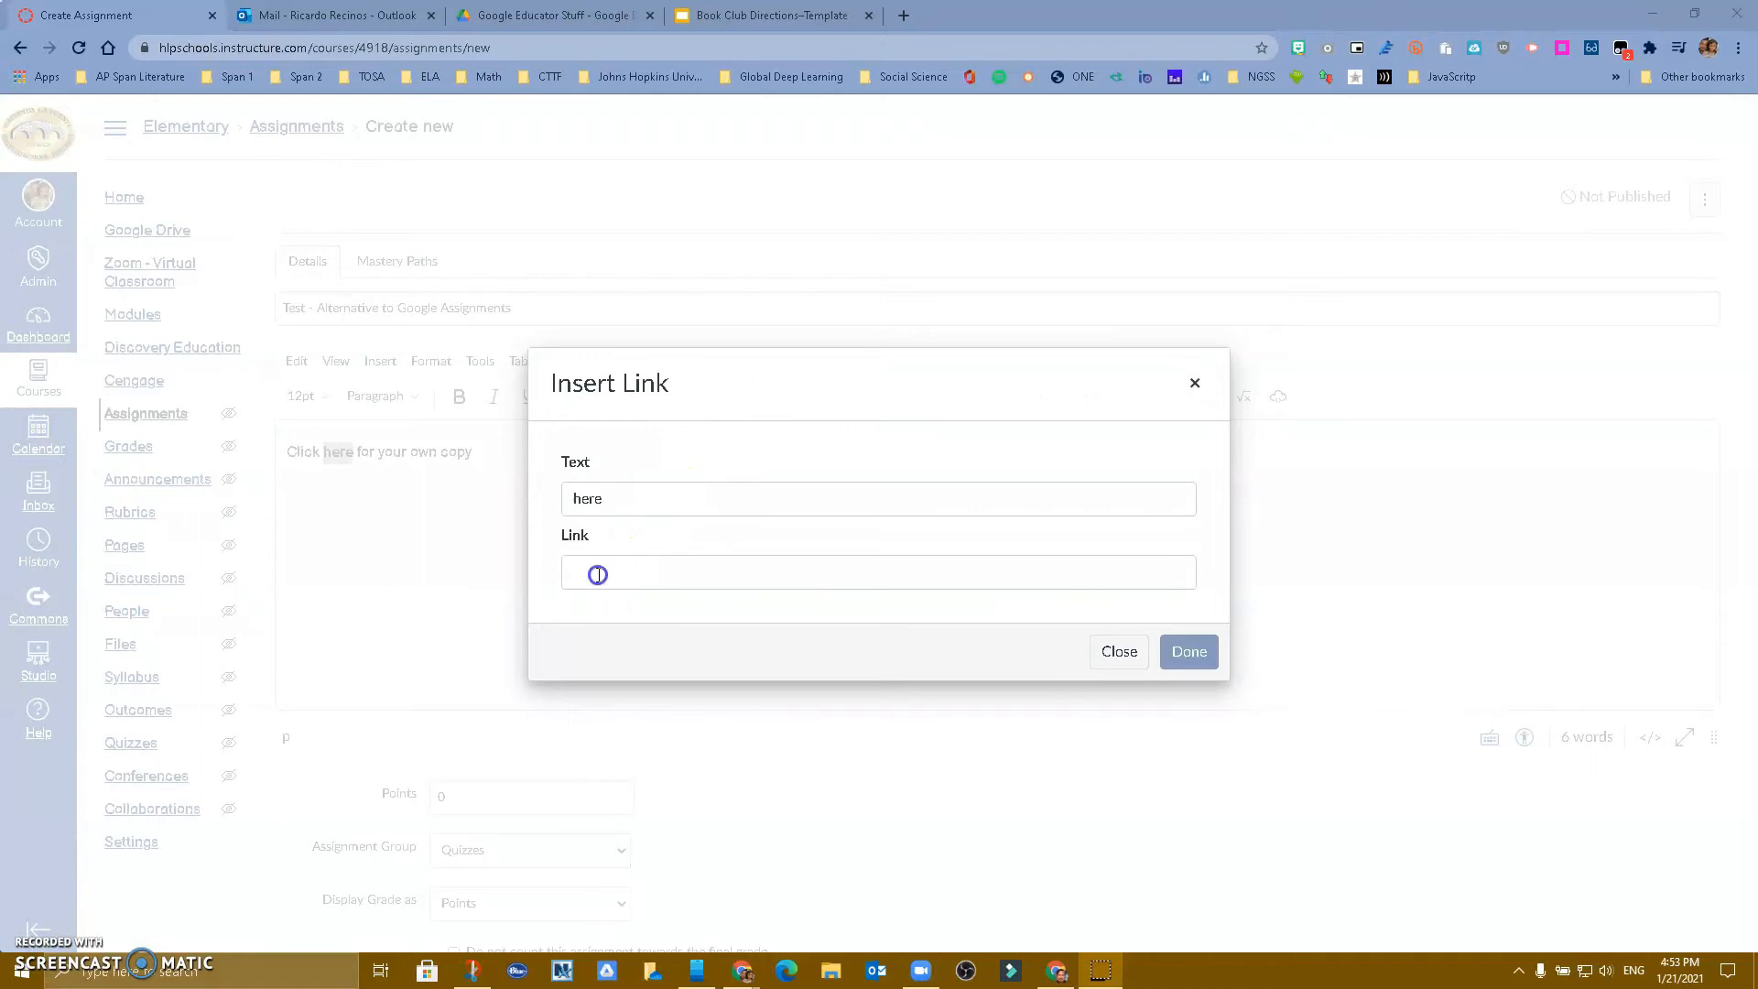
left_click(597, 574)
key("ctrl+v")
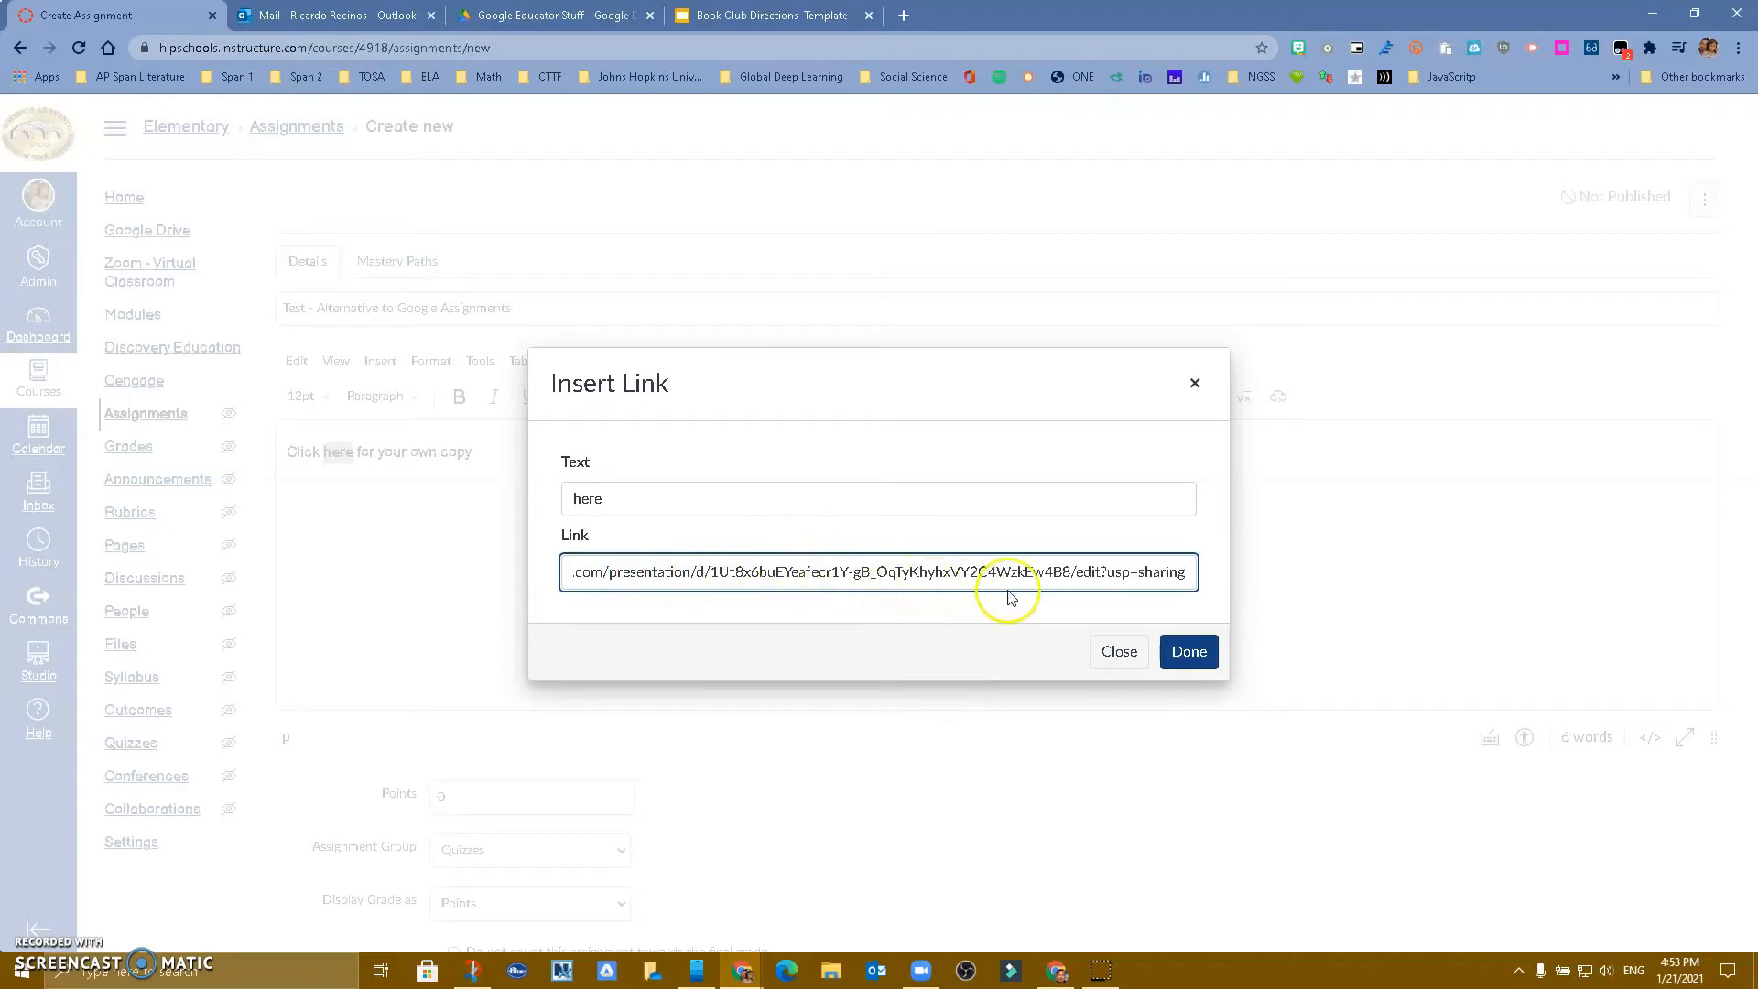
left_click_drag(1080, 572, 1195, 574)
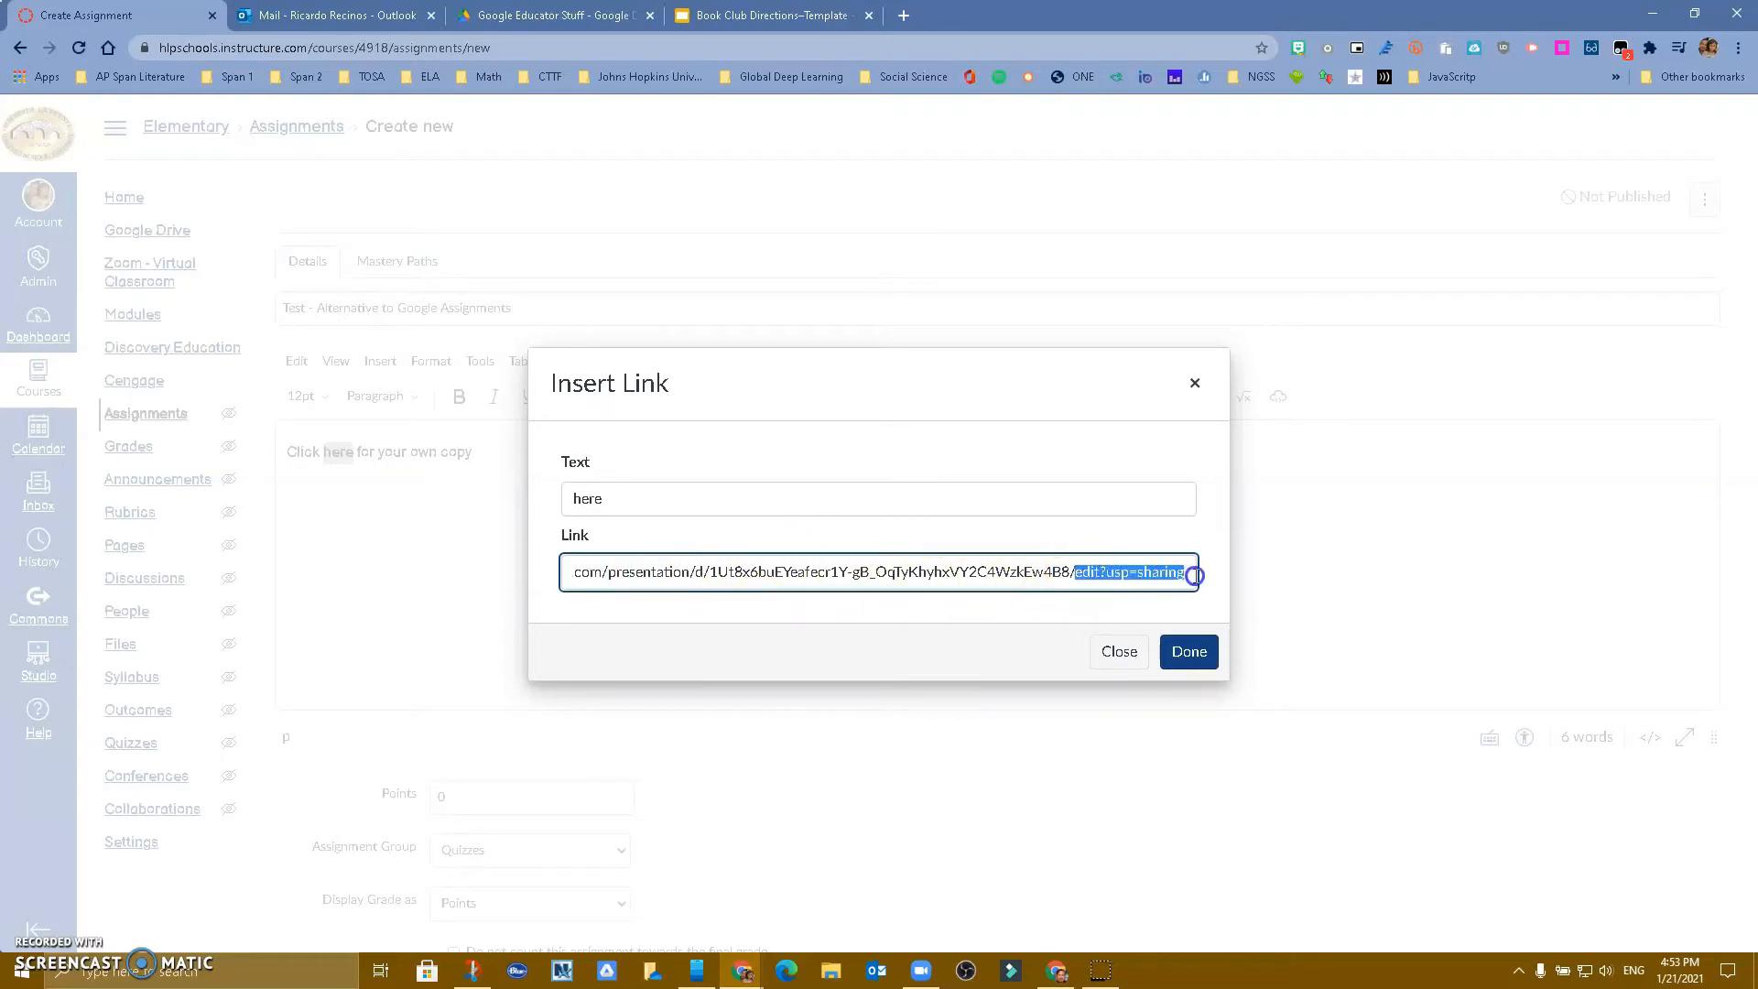
key("BackSpace")
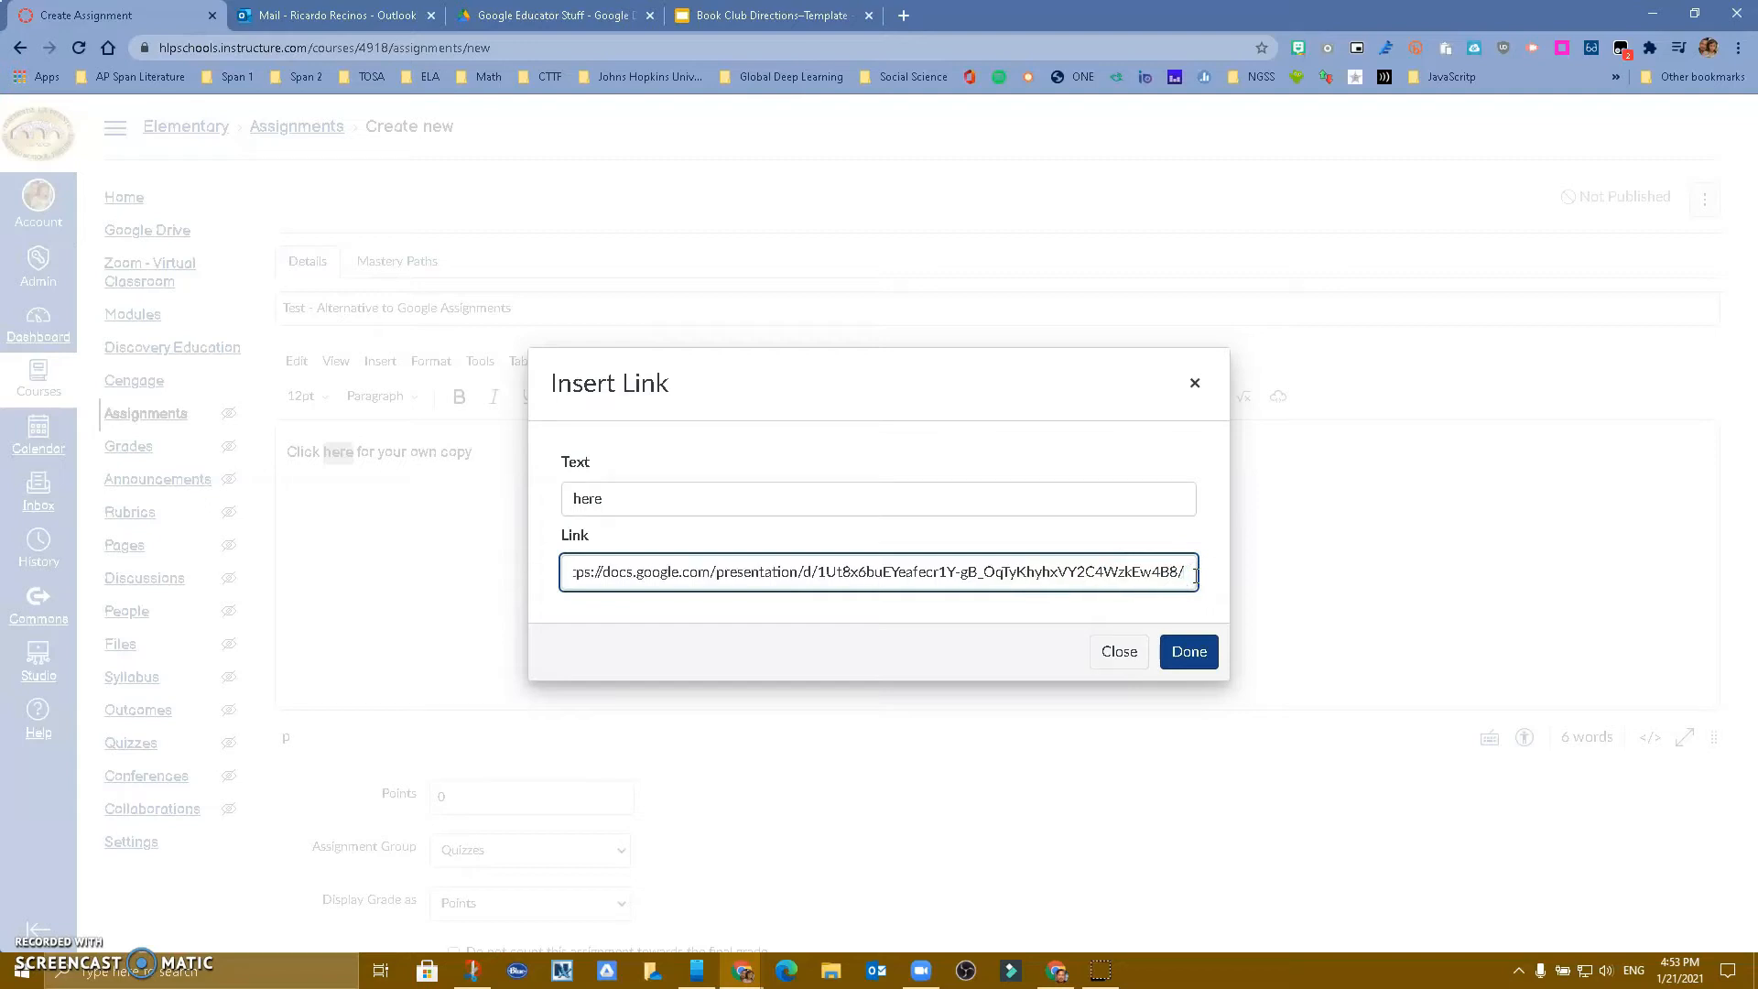
type("copy")
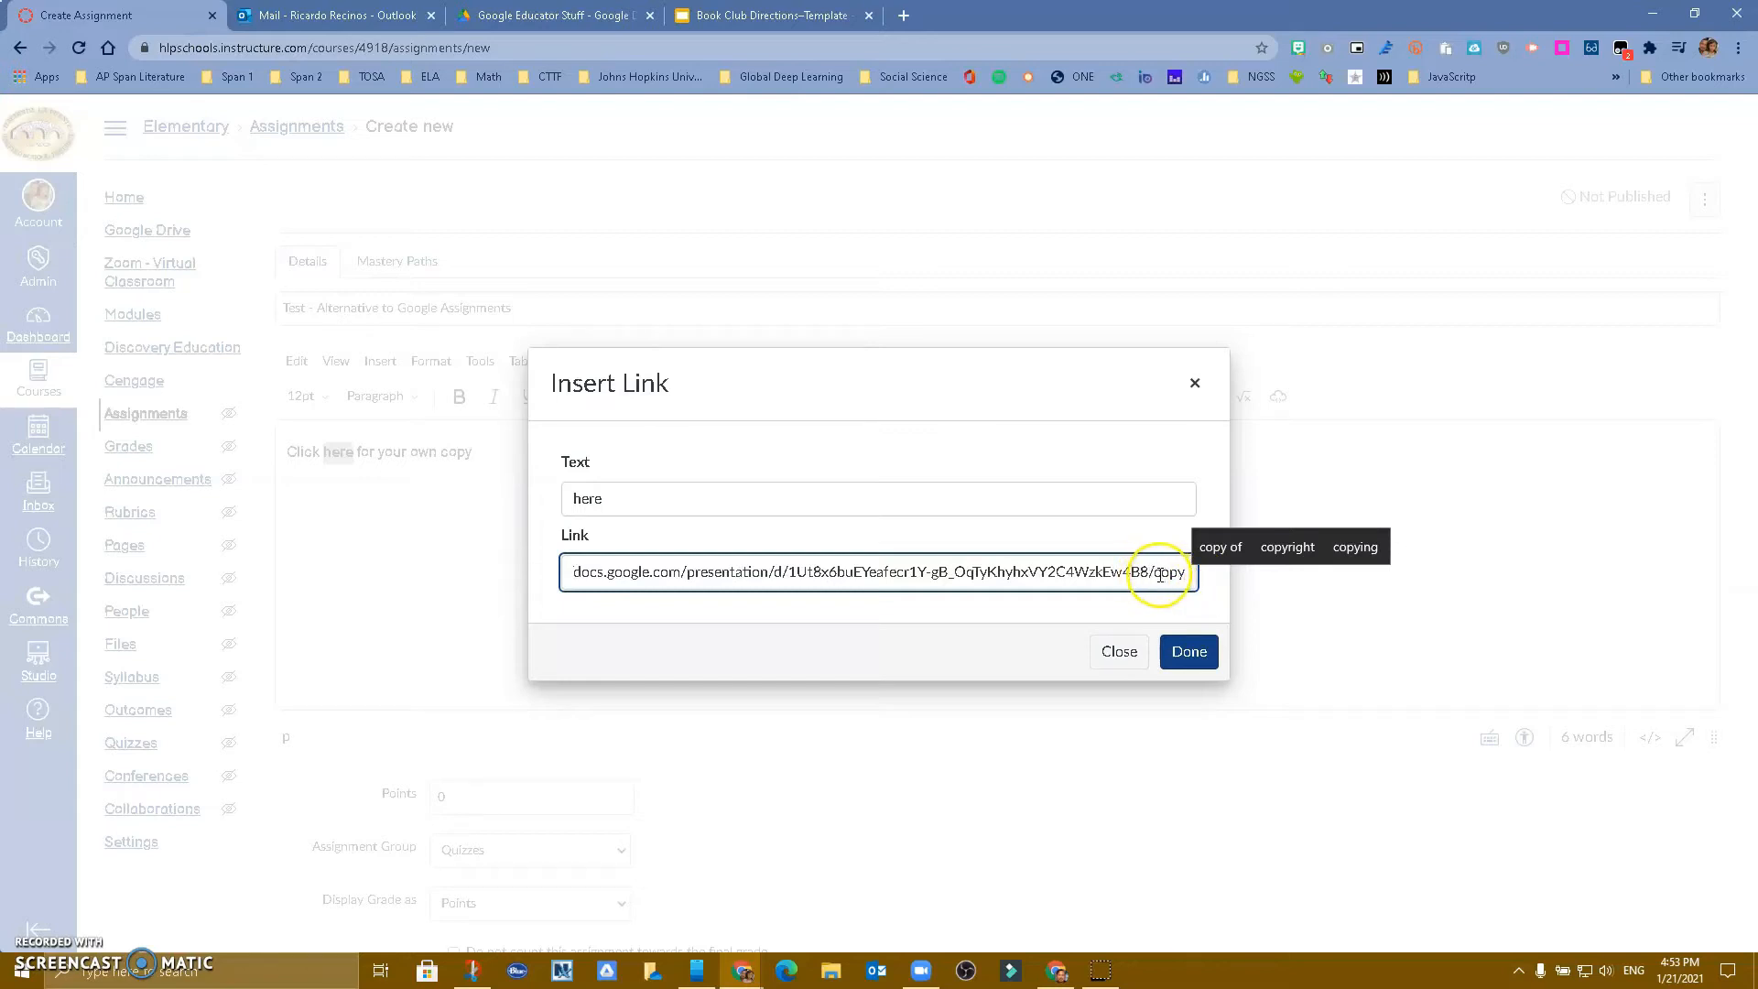
left_click(1185, 652)
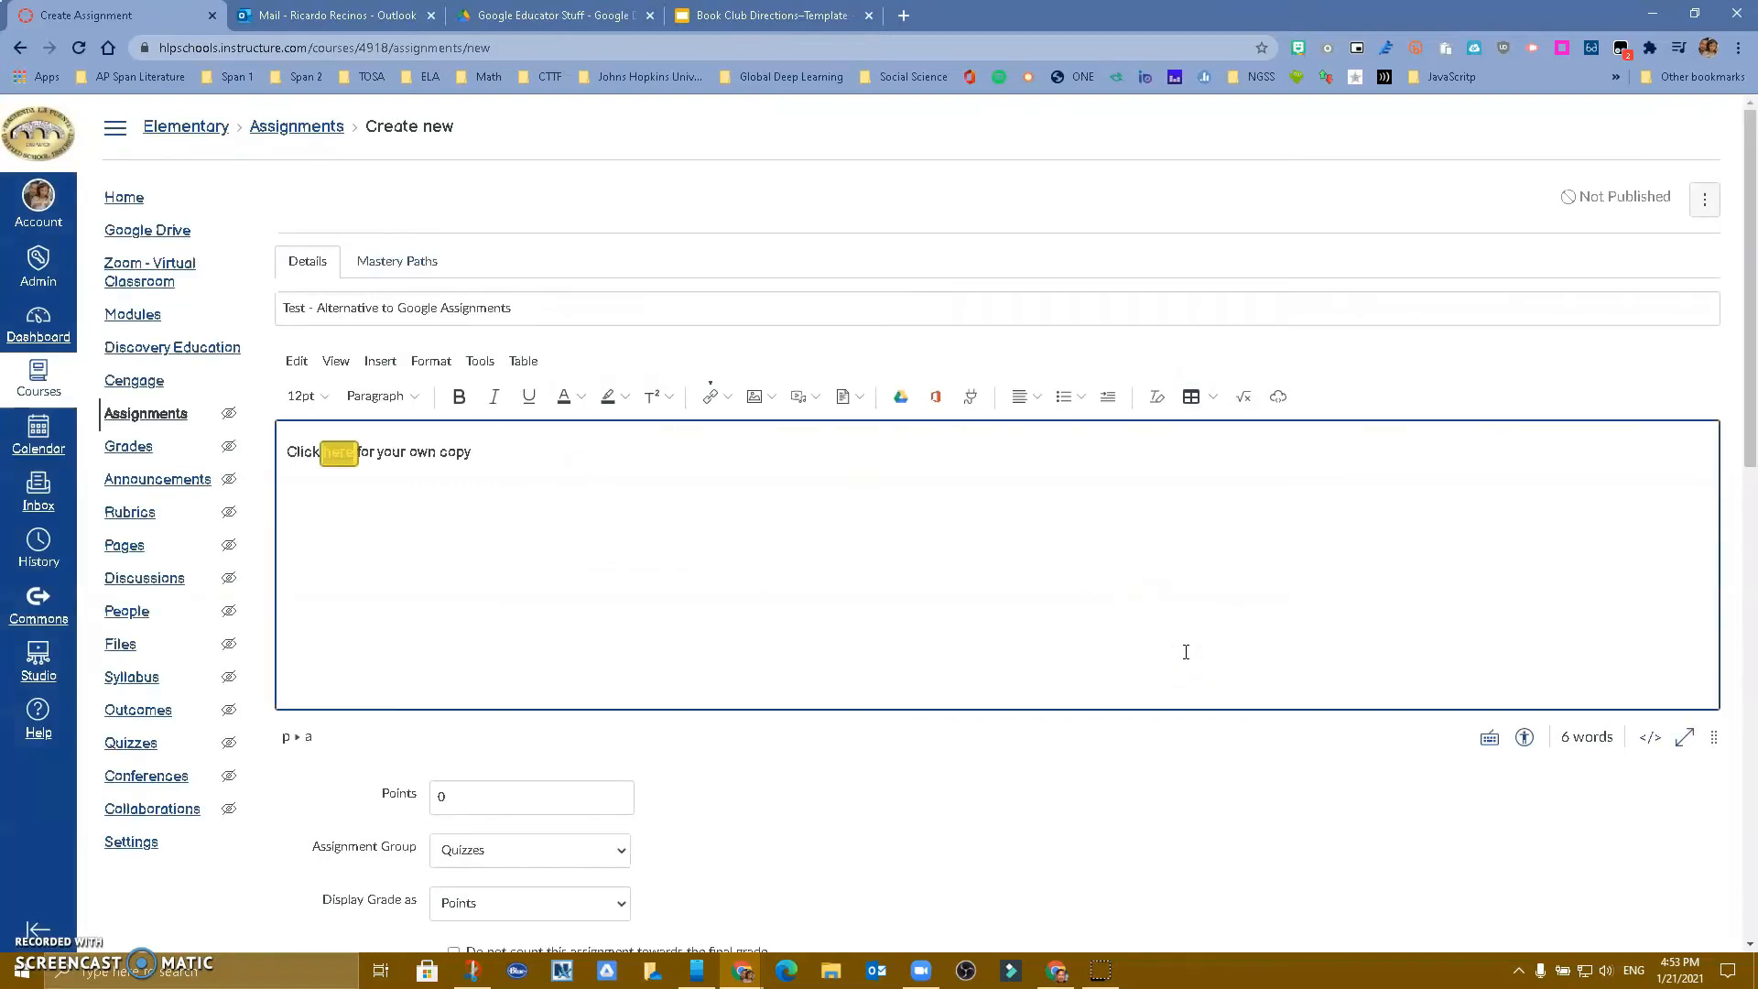
Make the assignment worth 25 points in the Assignments group
left_click(583, 609)
scroll(595, 611, "down", 3)
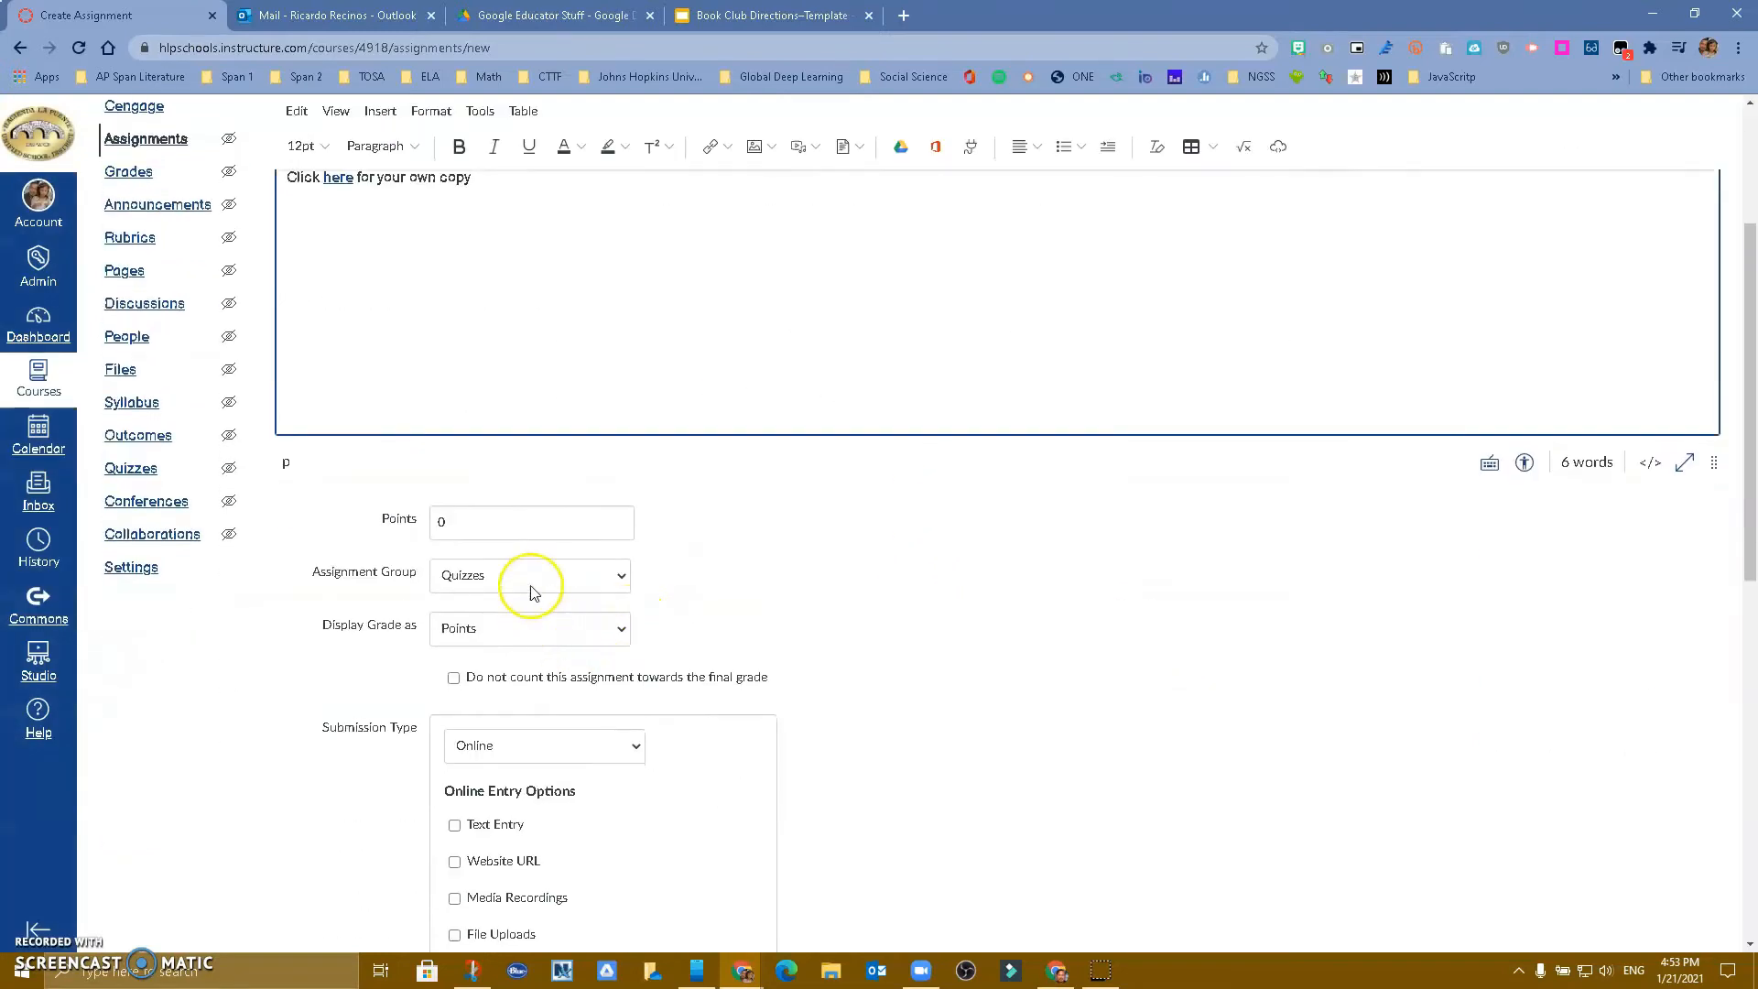
left_click(374, 531)
type("25")
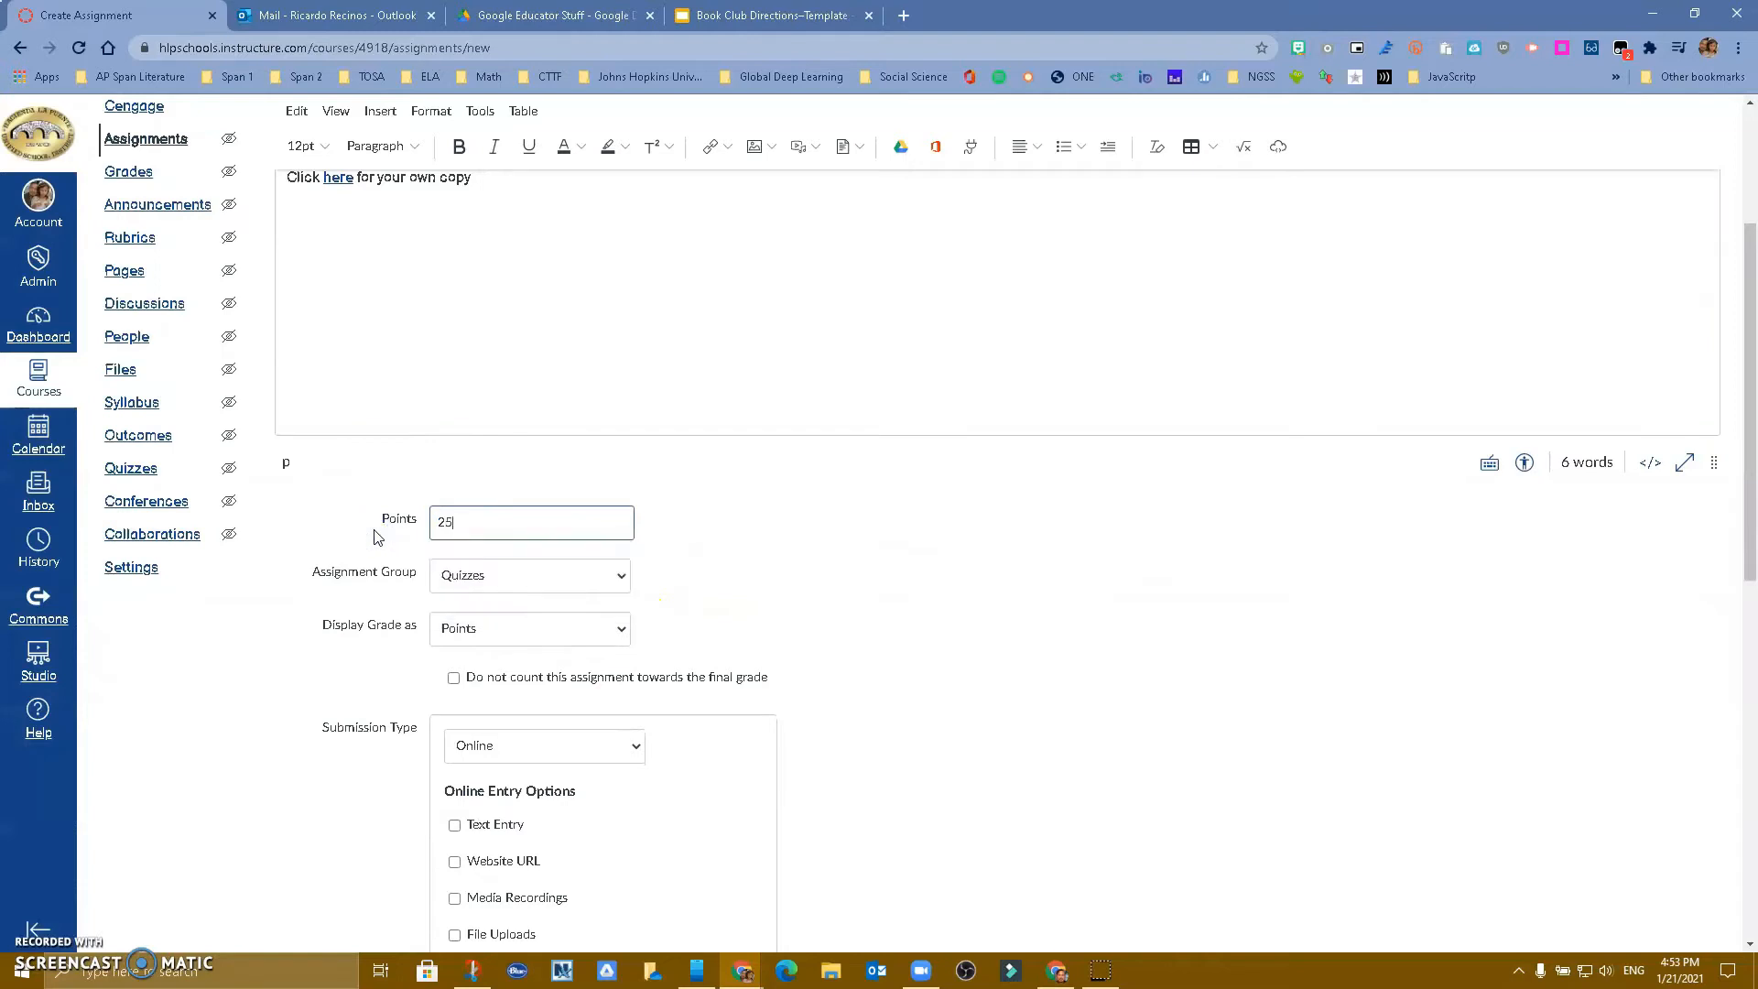
left_click(522, 571)
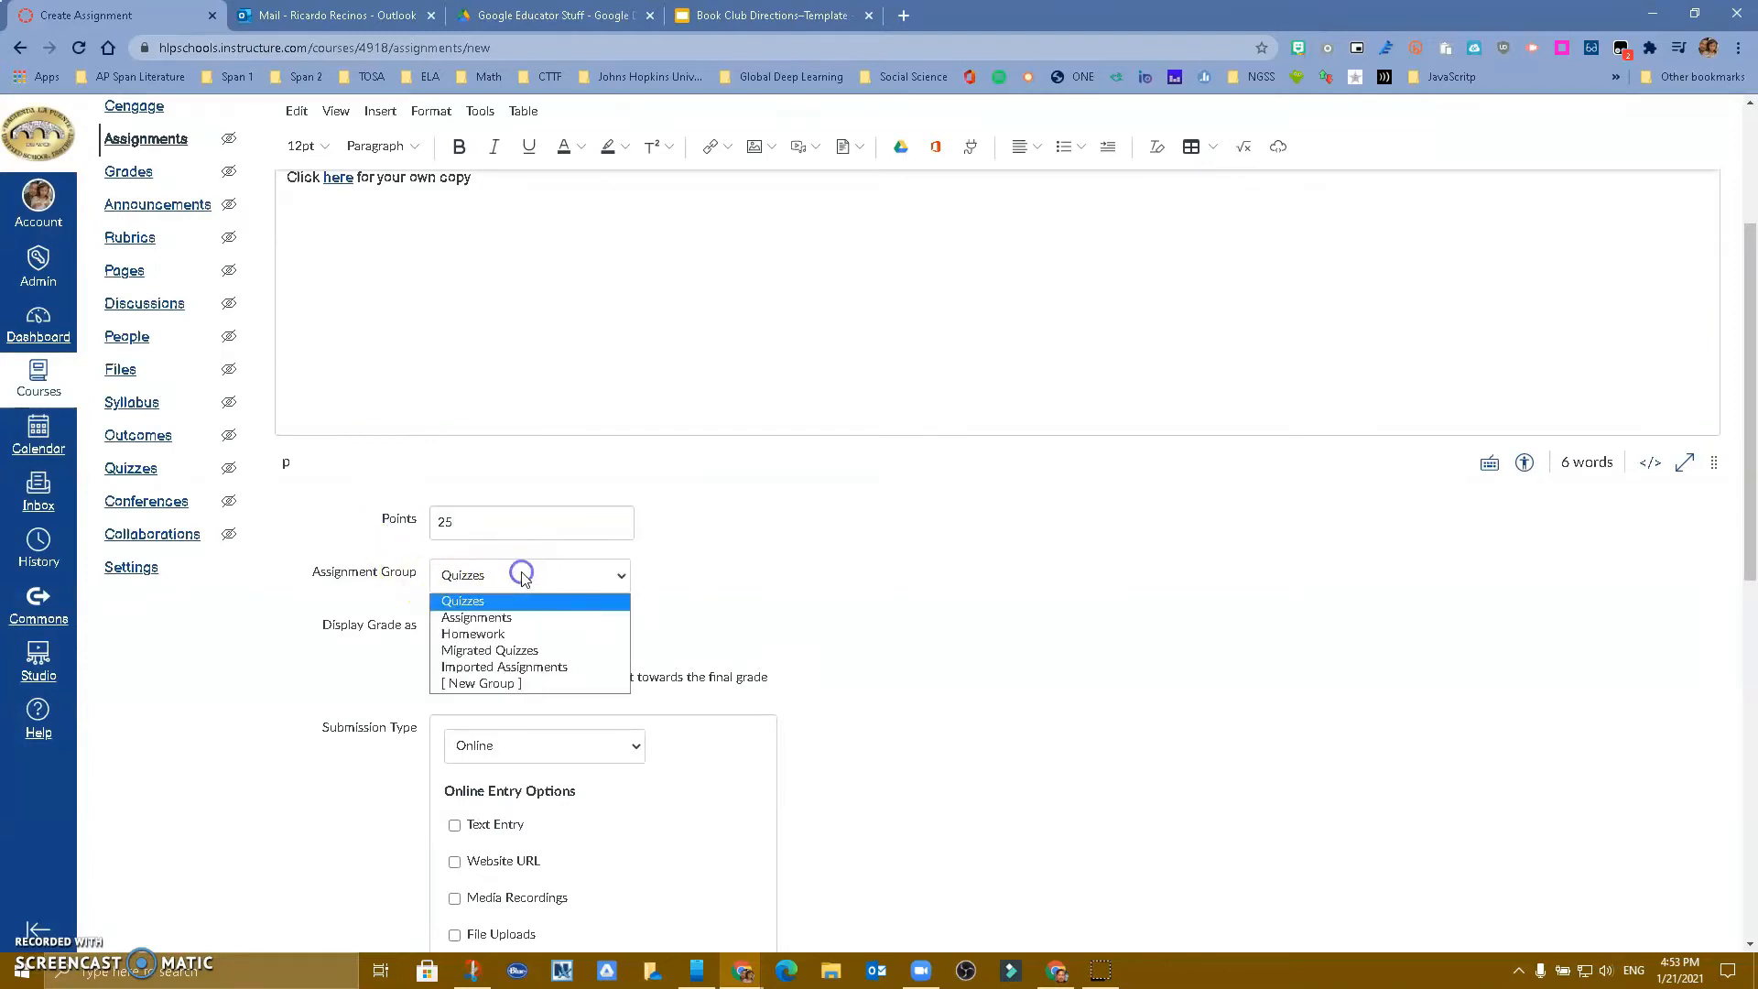
left_click(527, 619)
Allow Website URL as an online entry option and save the assignment
scroll(698, 596, "down", 2)
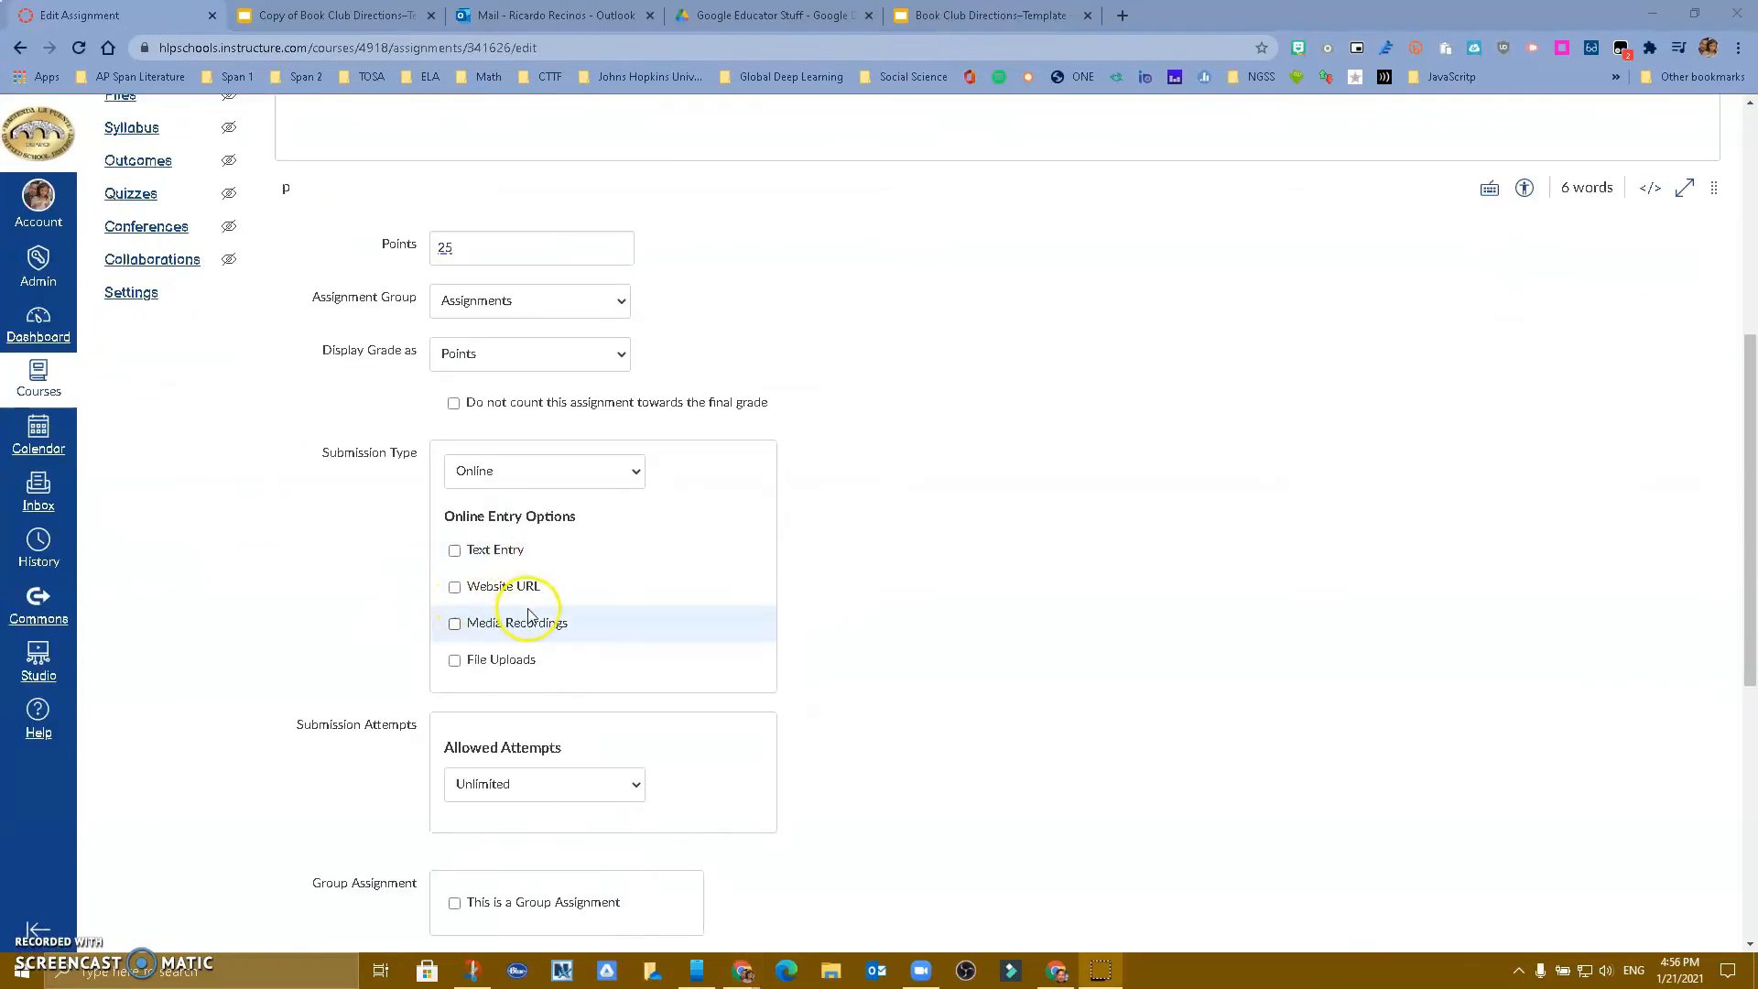
left_click(456, 594)
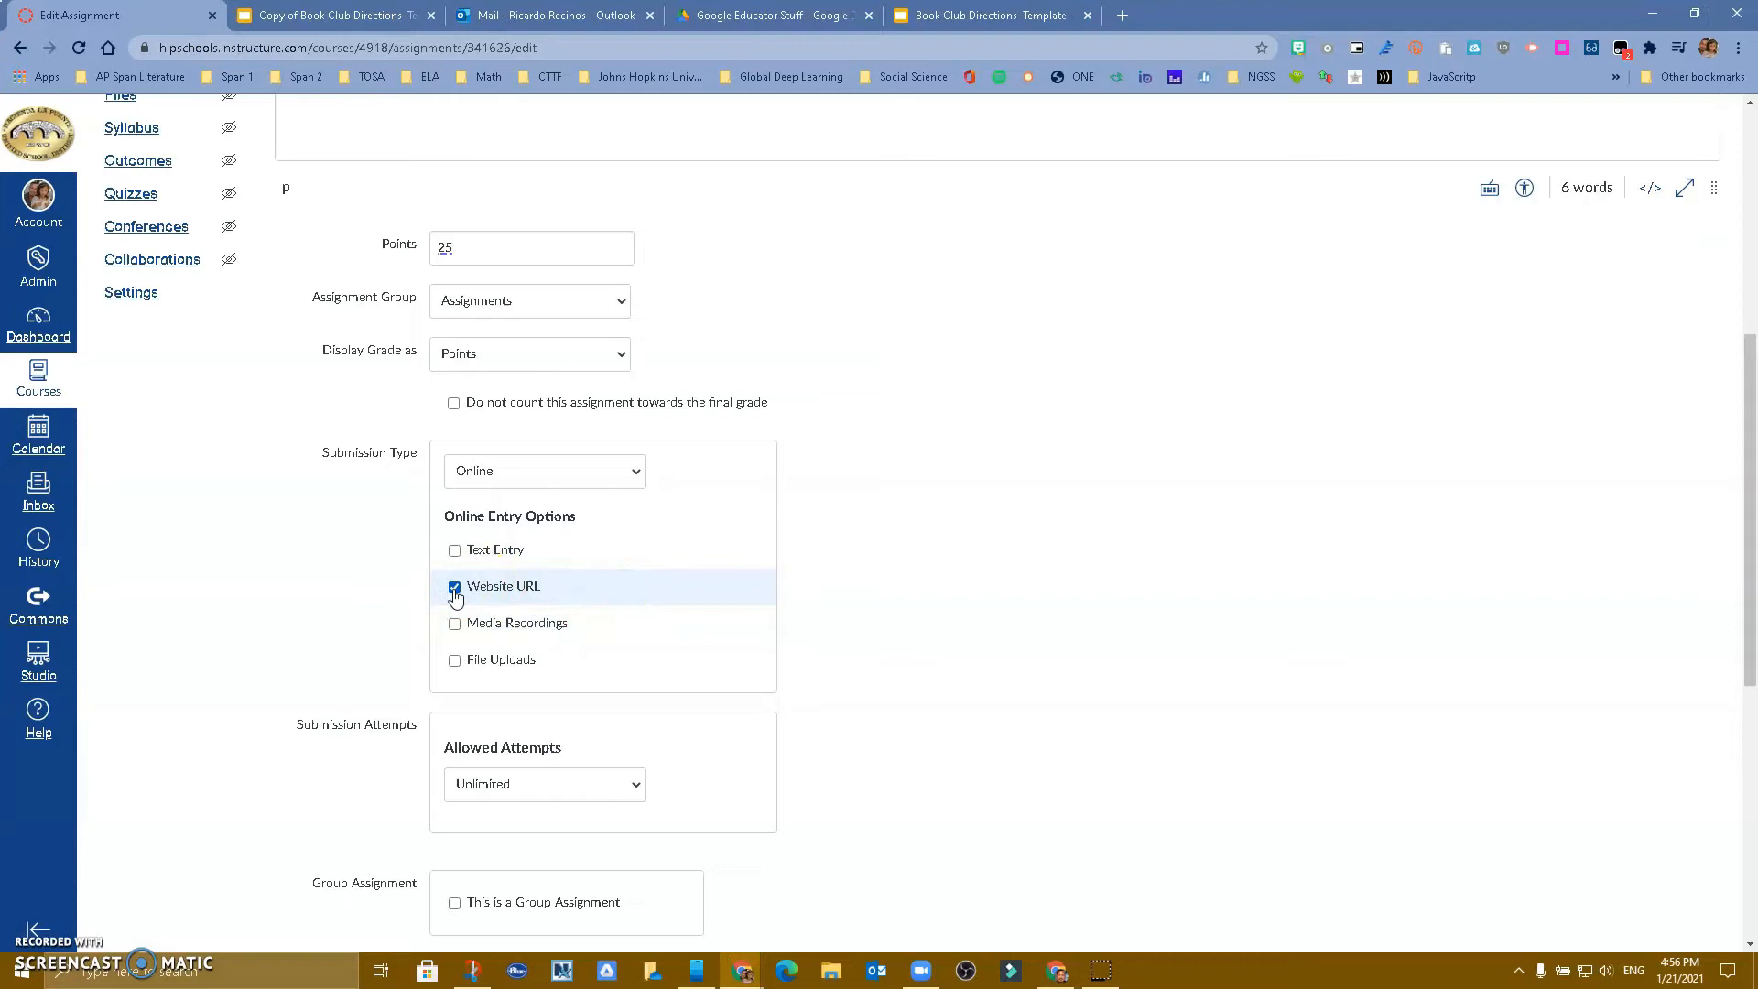
scroll(679, 580, "down", 7)
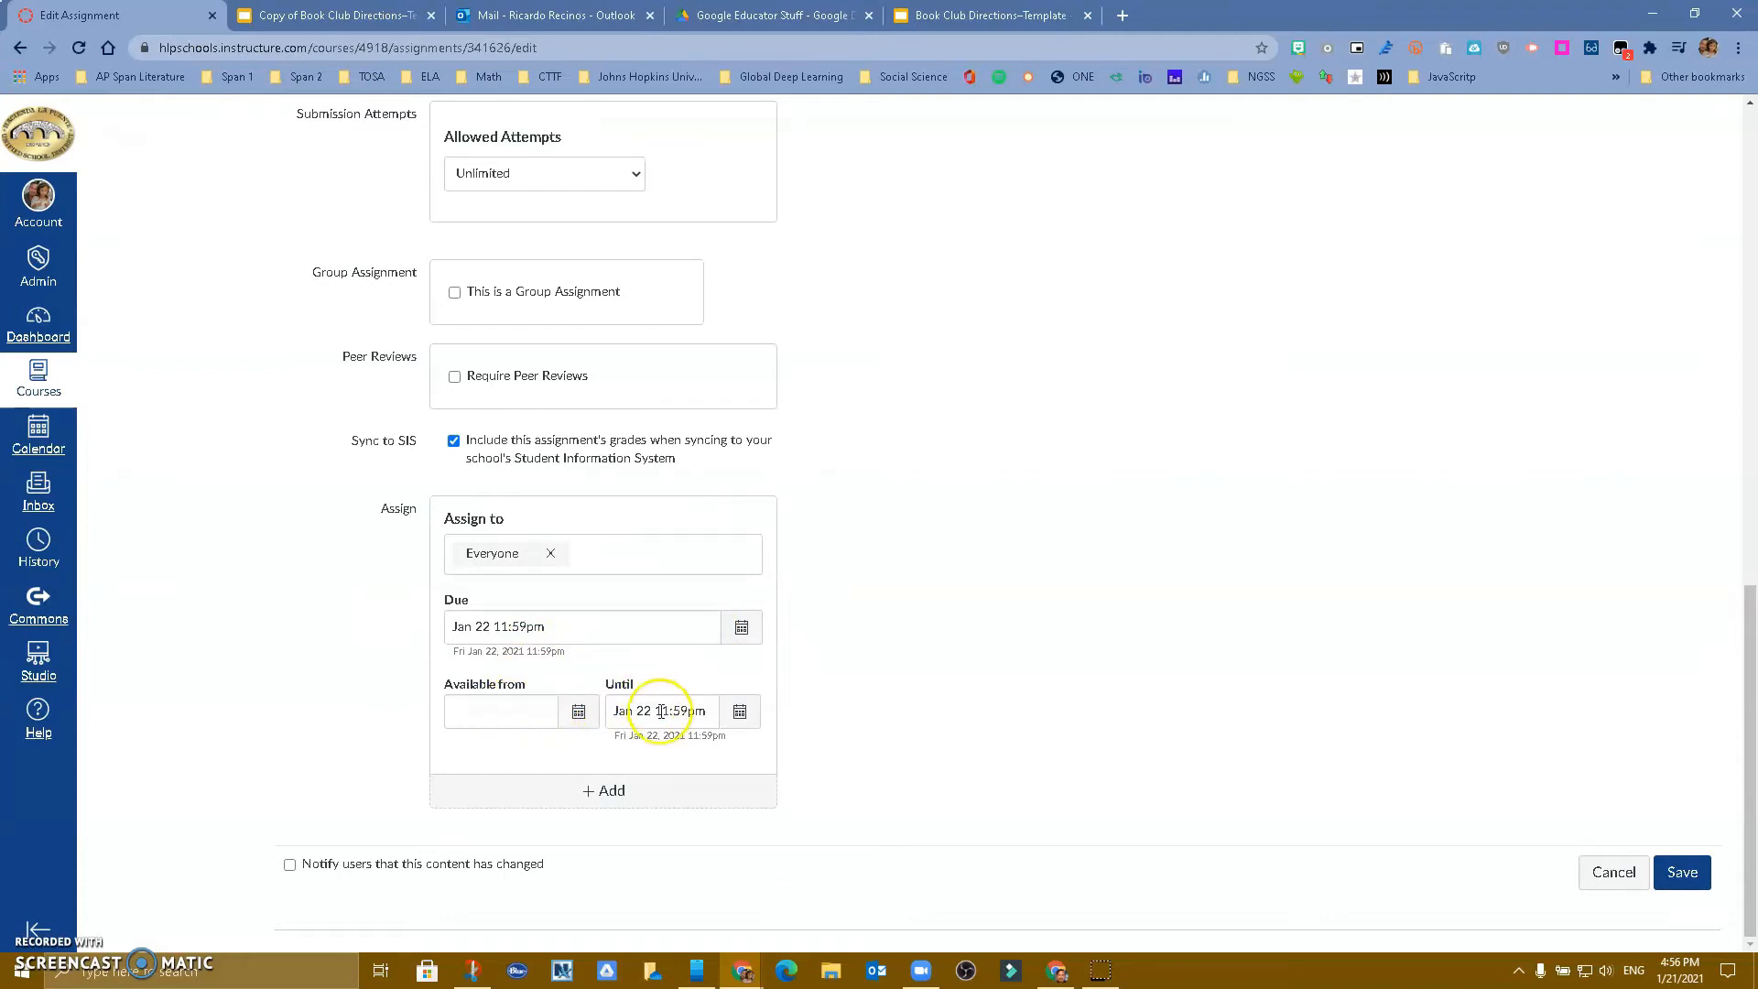
left_click(1685, 875)
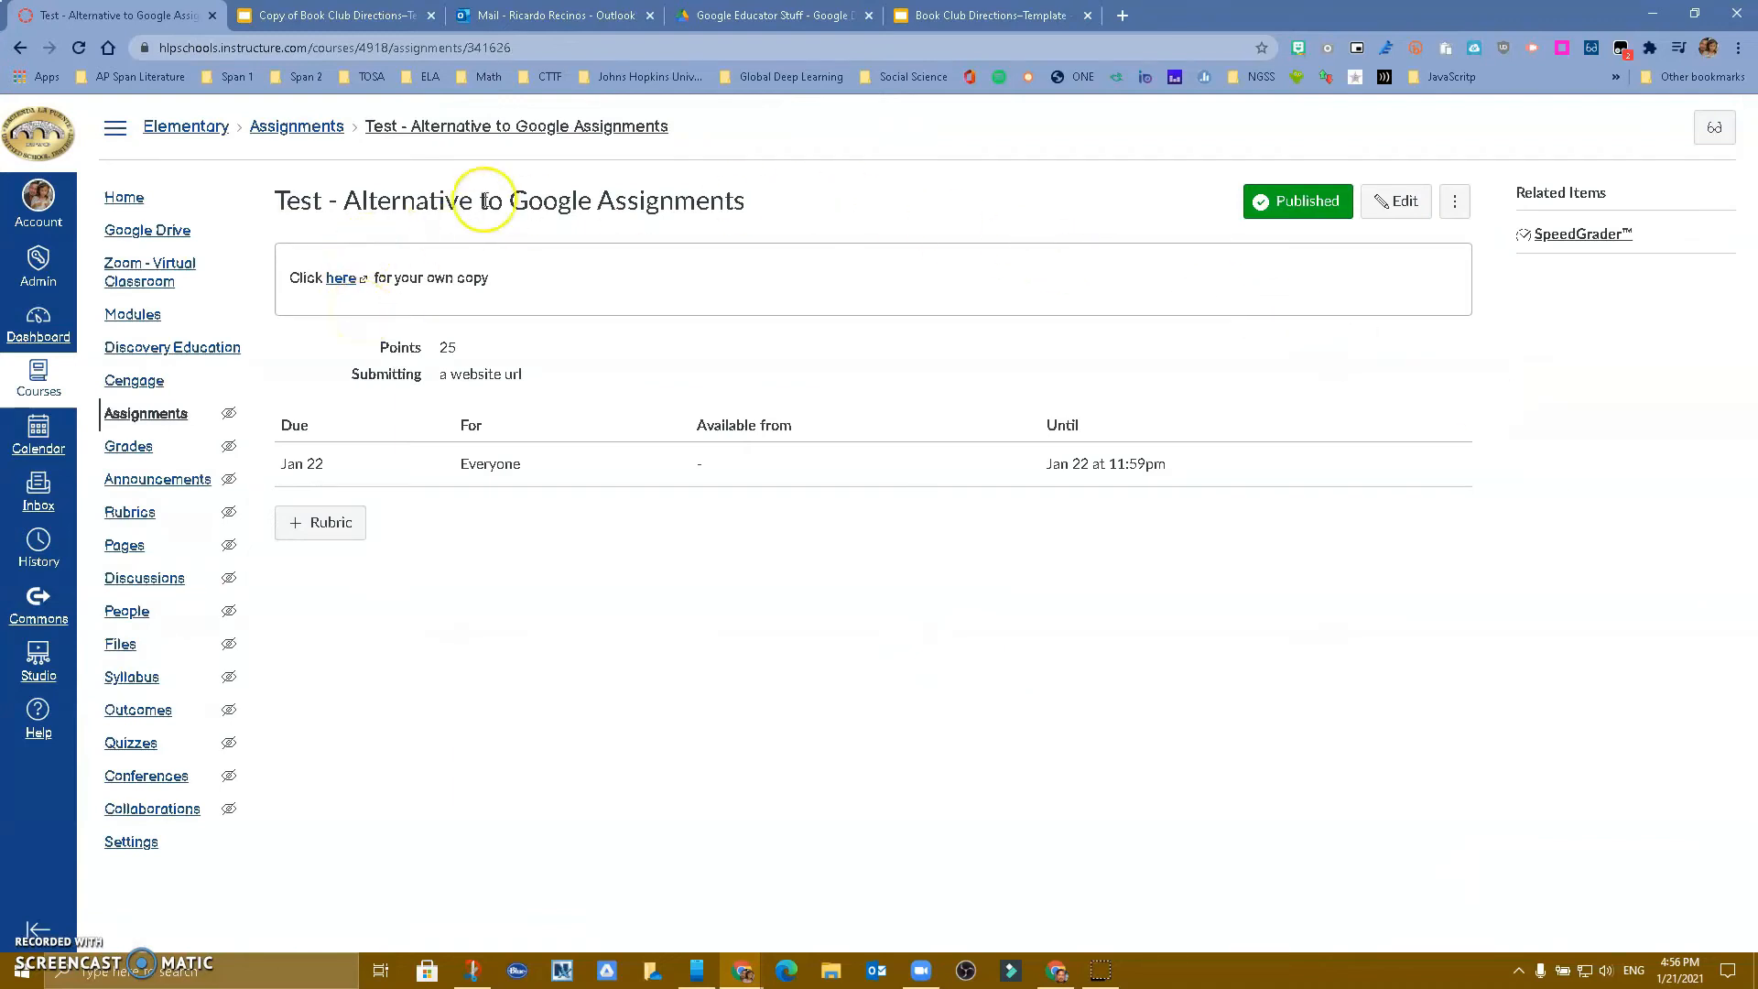
Preview the assignment in Student View and follow its link to the template copy
left_click(1715, 133)
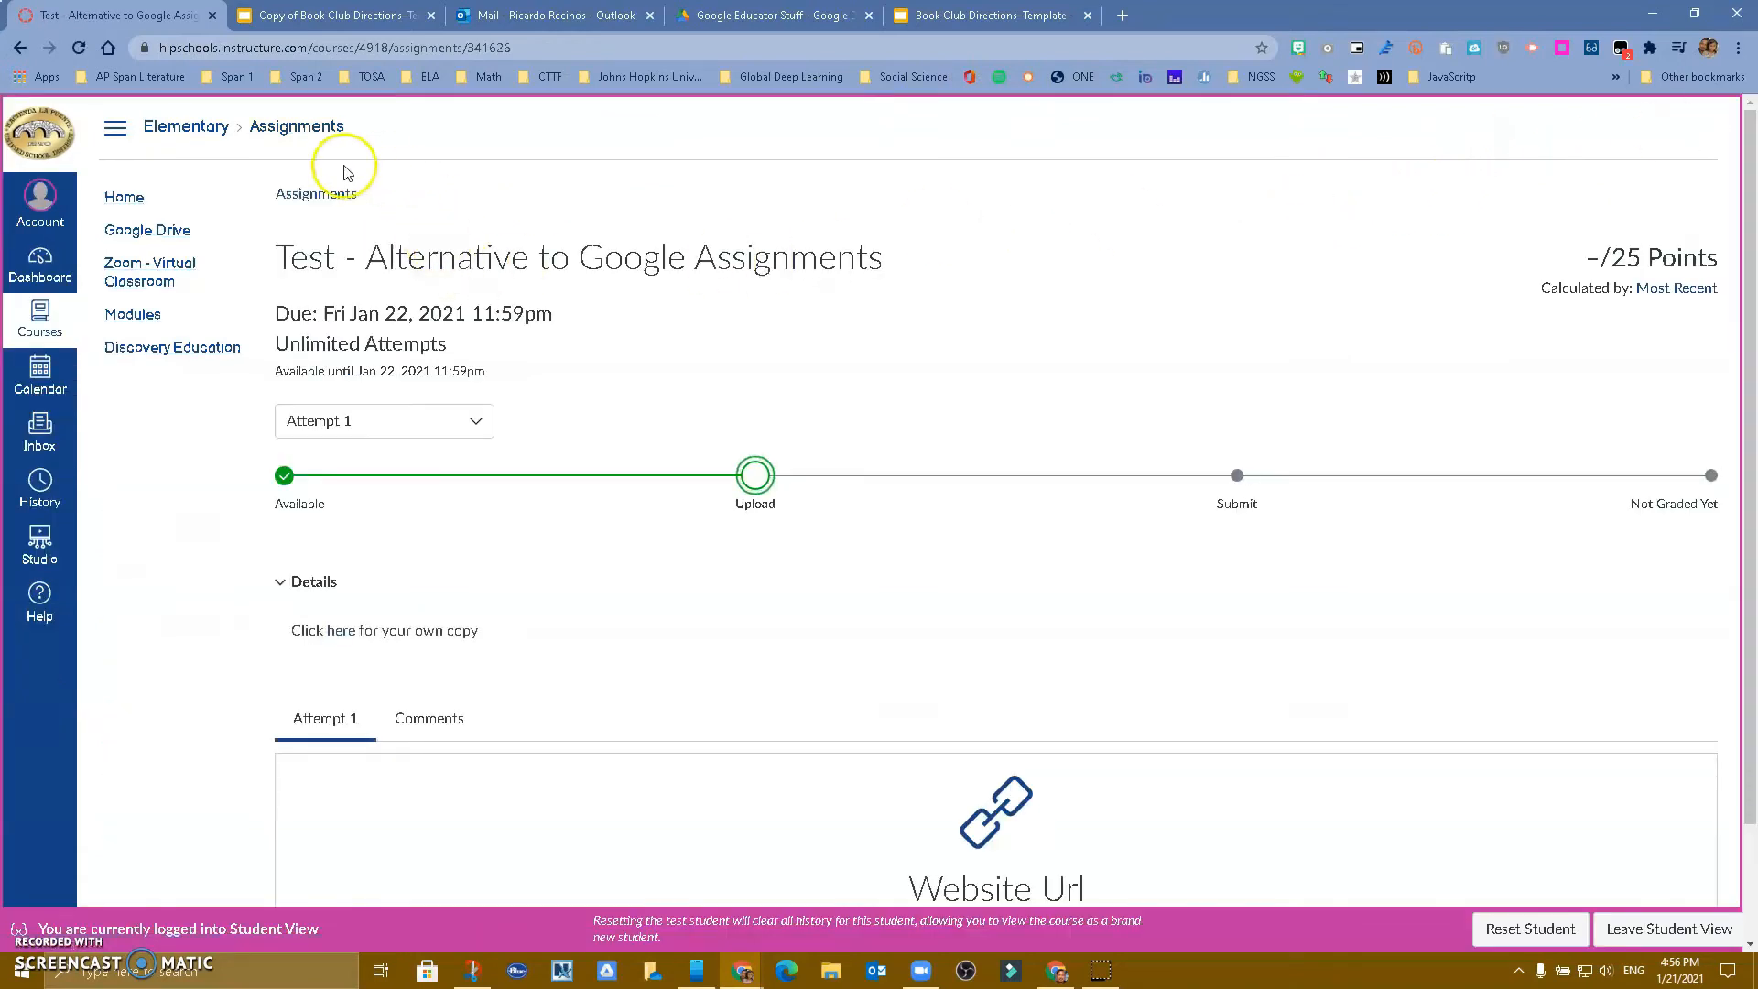
scroll(344, 288, "down", 2)
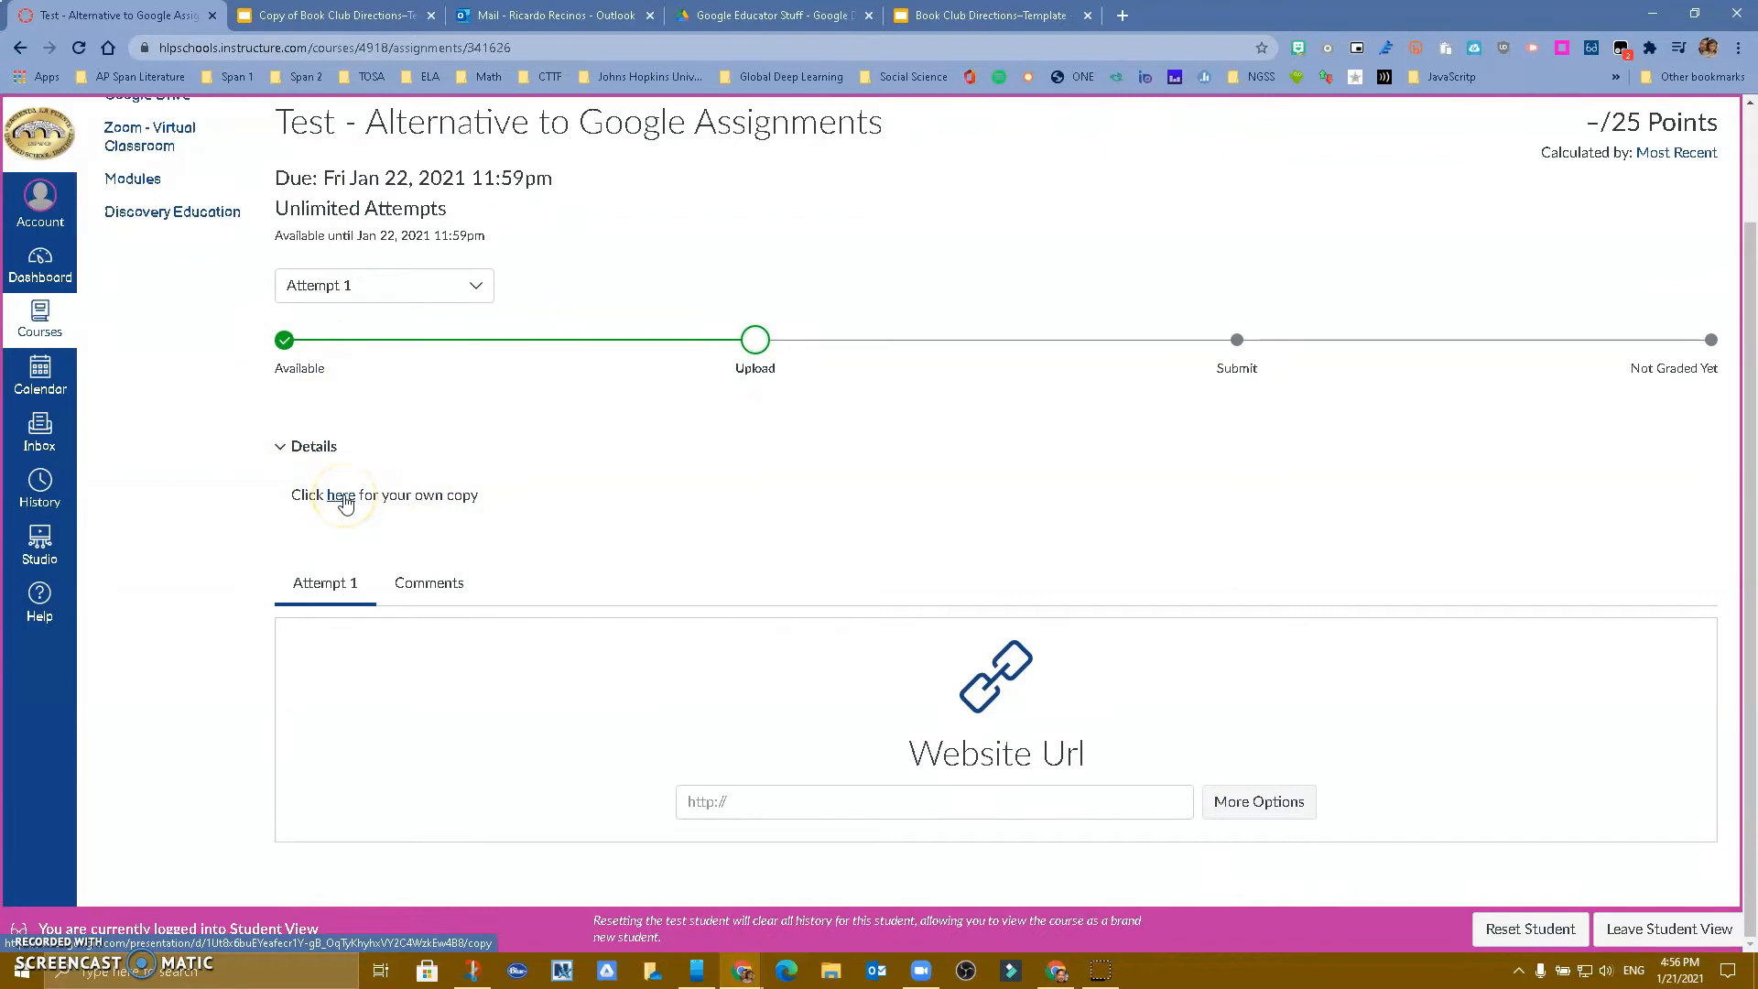
left_click(343, 495)
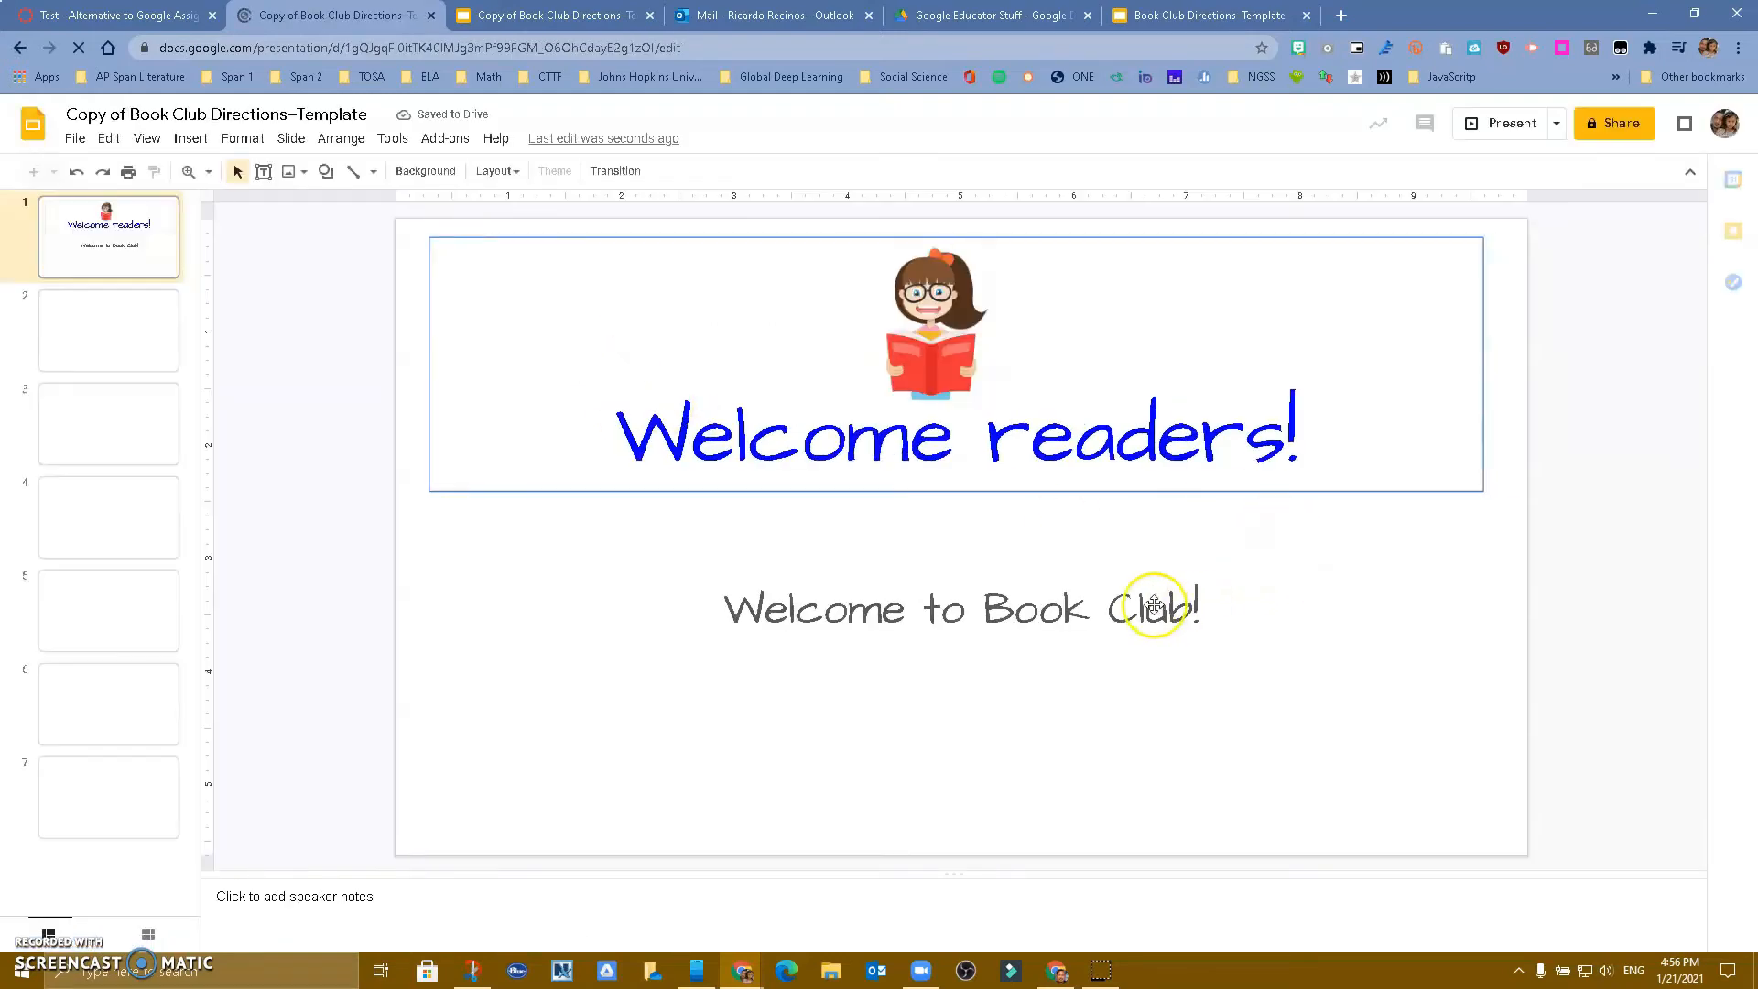
Add the student's full name after 'Welcome to Book Club!' on slide 1, then select slide 6's filmstrip image
left_click(1154, 604)
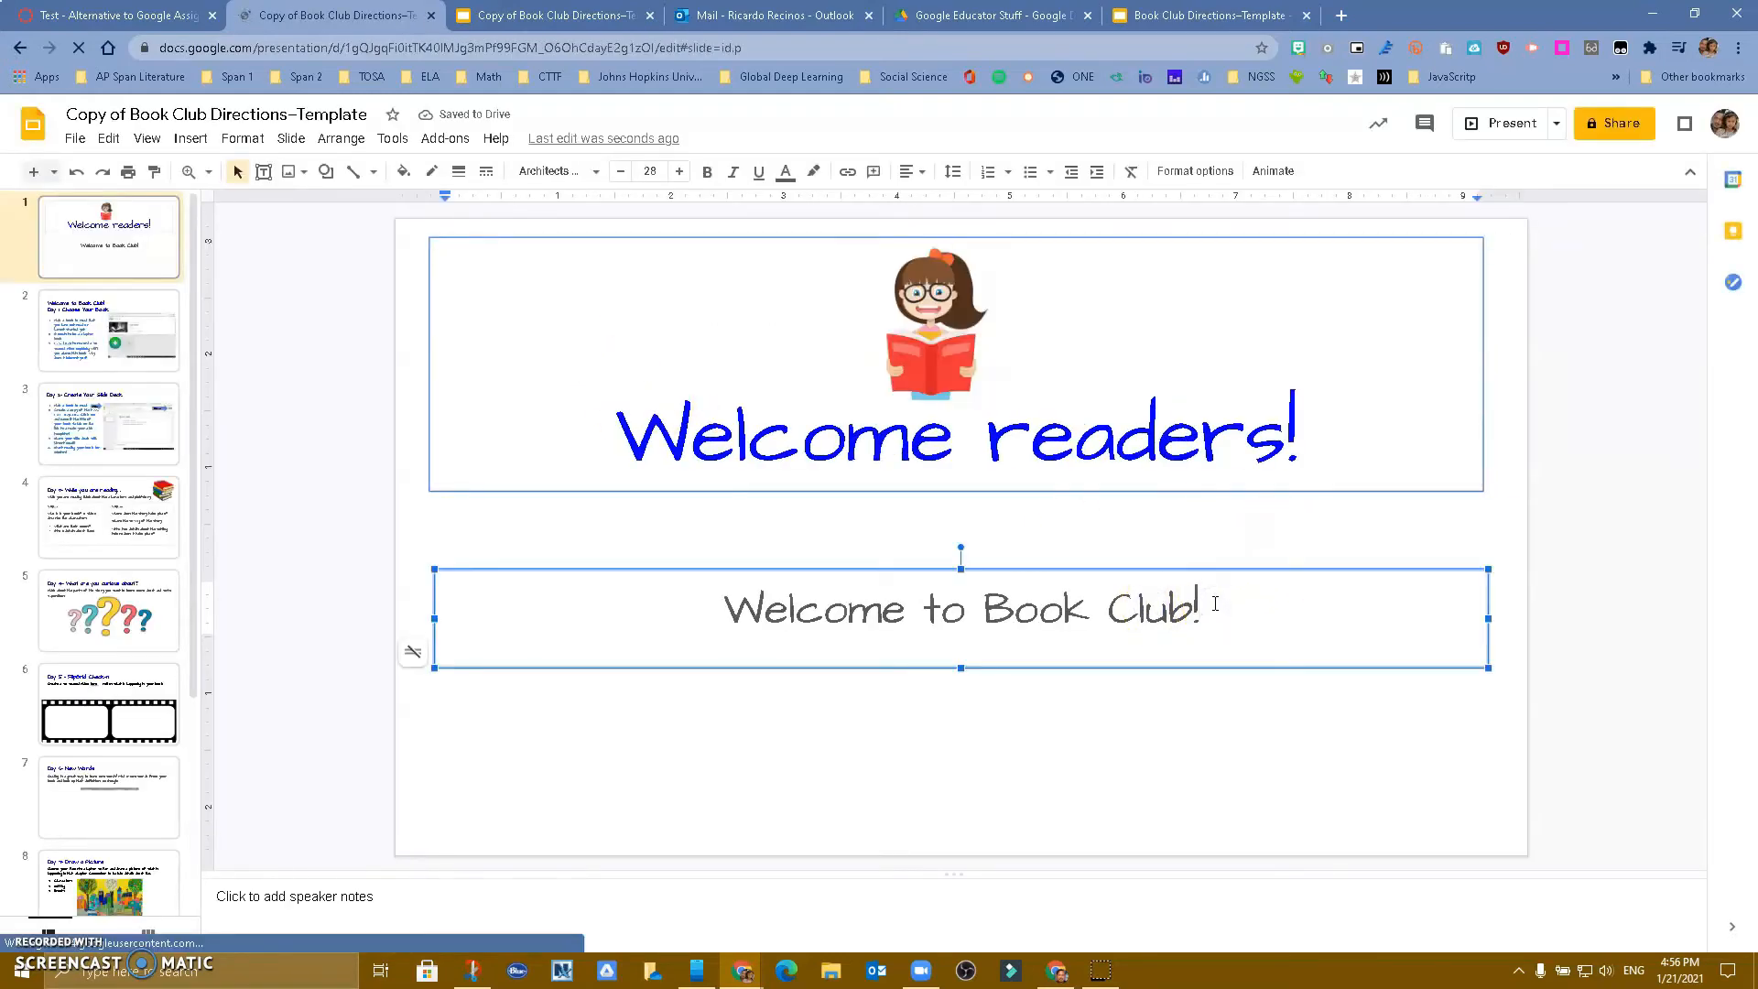
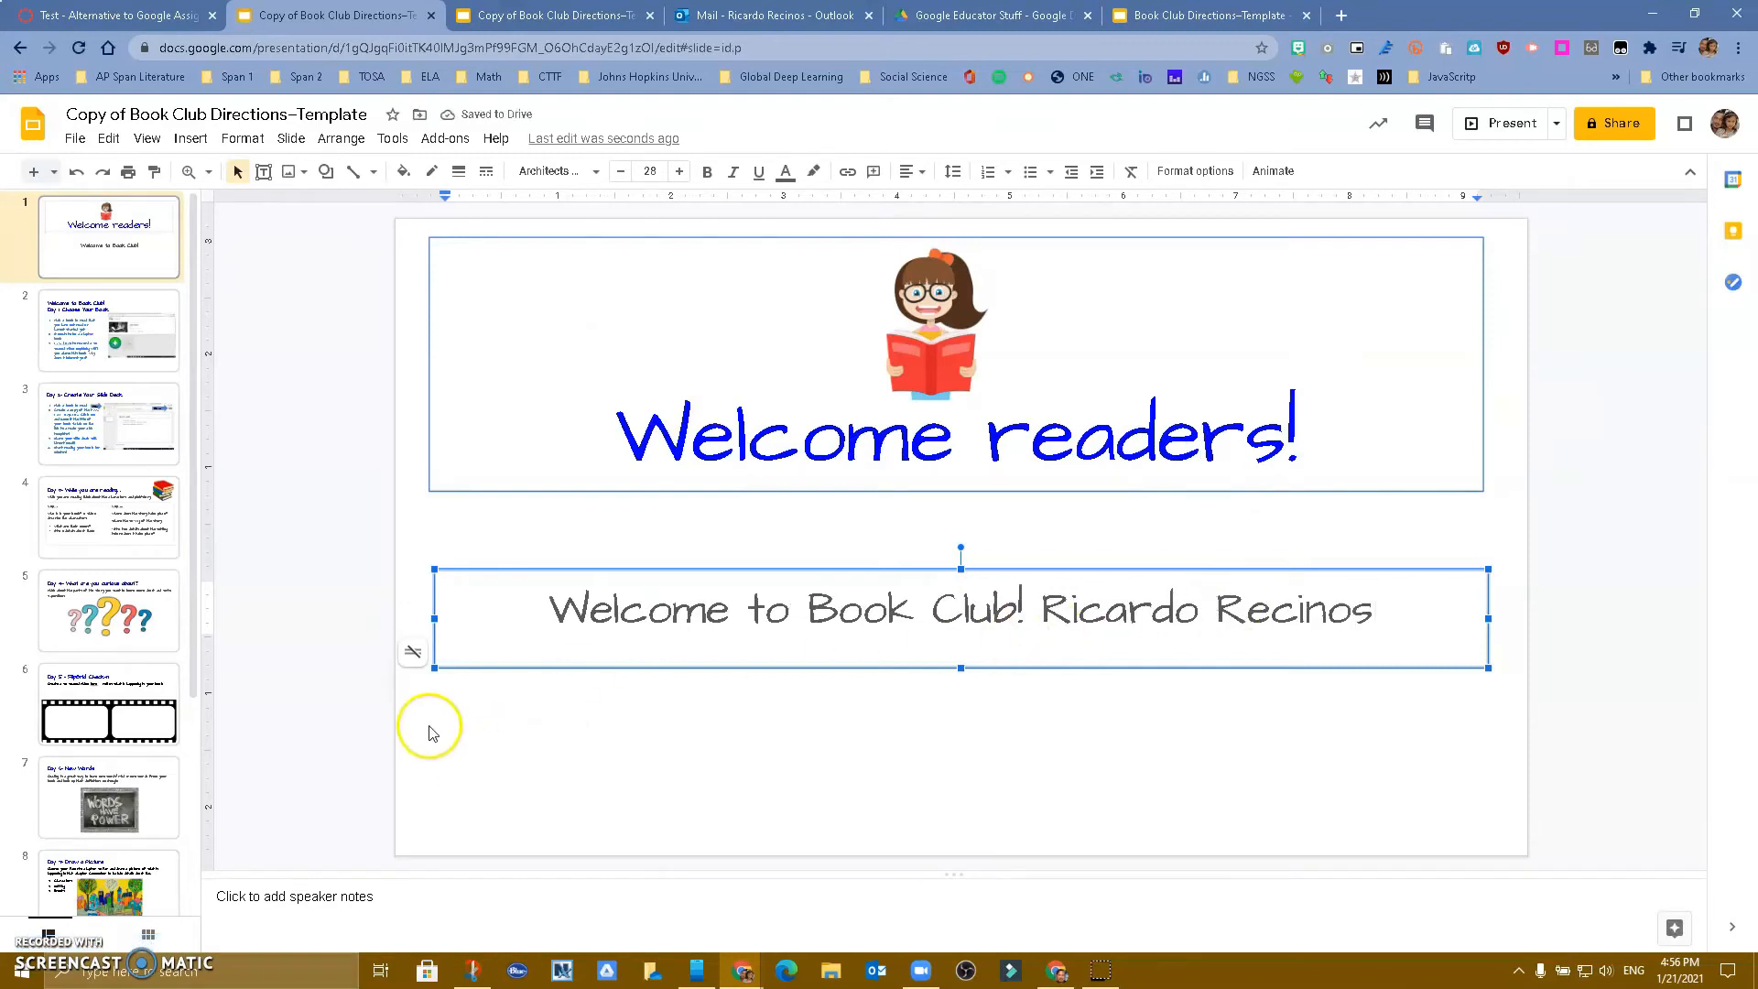
left_click(132, 692)
left_click(576, 670)
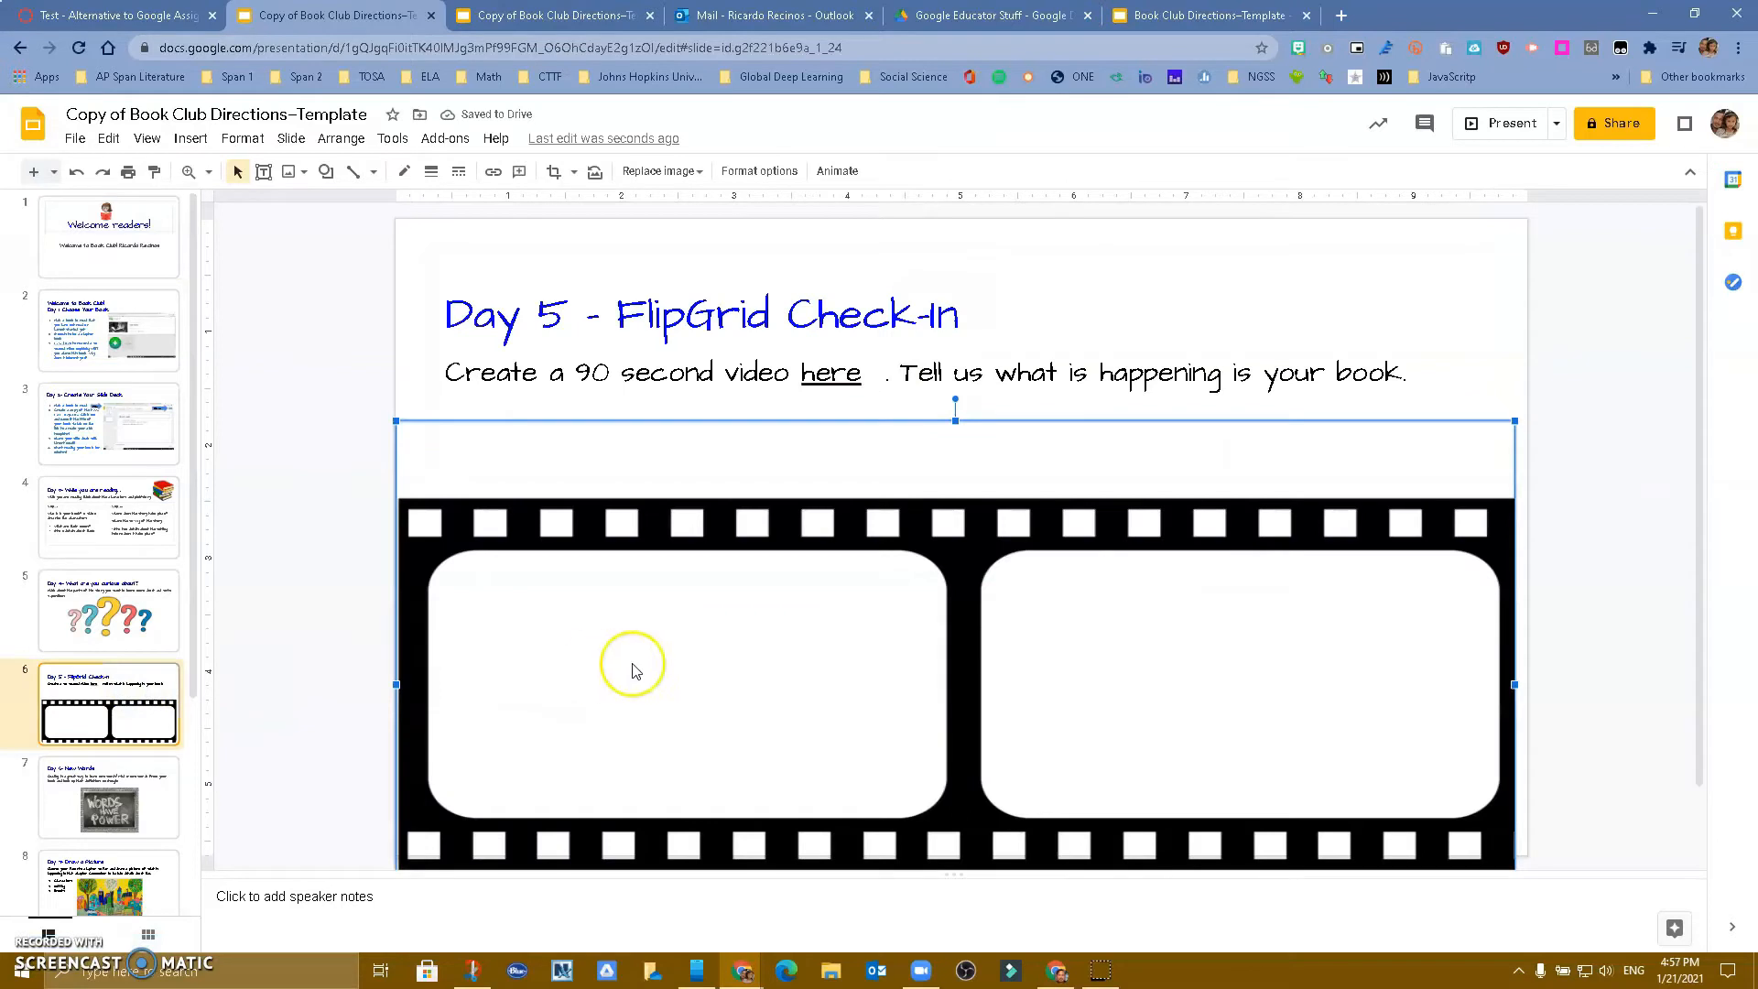